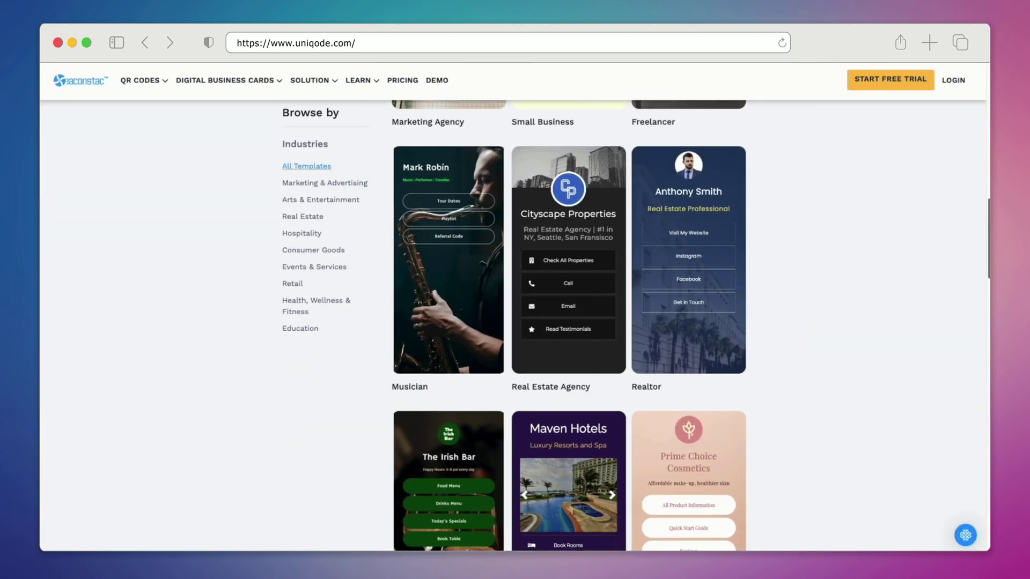
# Step: Scroll the Linkpage template gallery down to the Freelancer template and open its preview
pyautogui.scroll(-3, 515, 322)
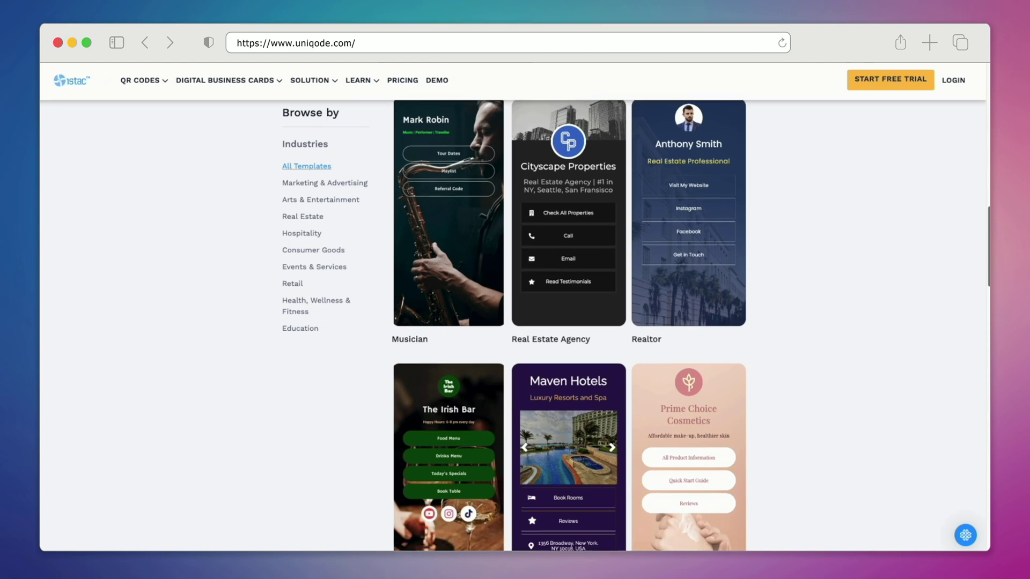
pyautogui.scroll(-3, 515, 322)
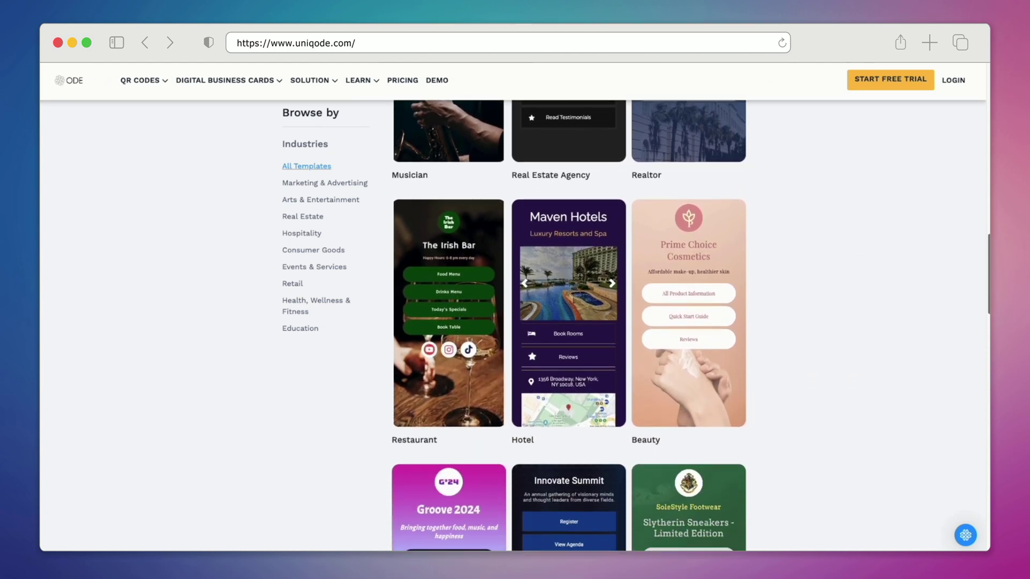
pyautogui.scroll(-3, 515, 322)
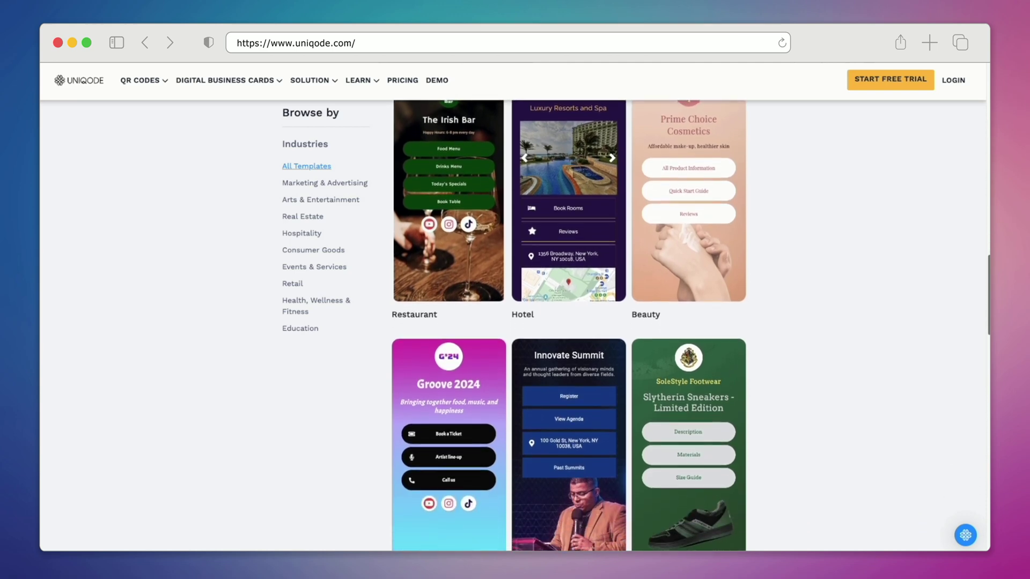
pyautogui.scroll(-3, 515, 322)
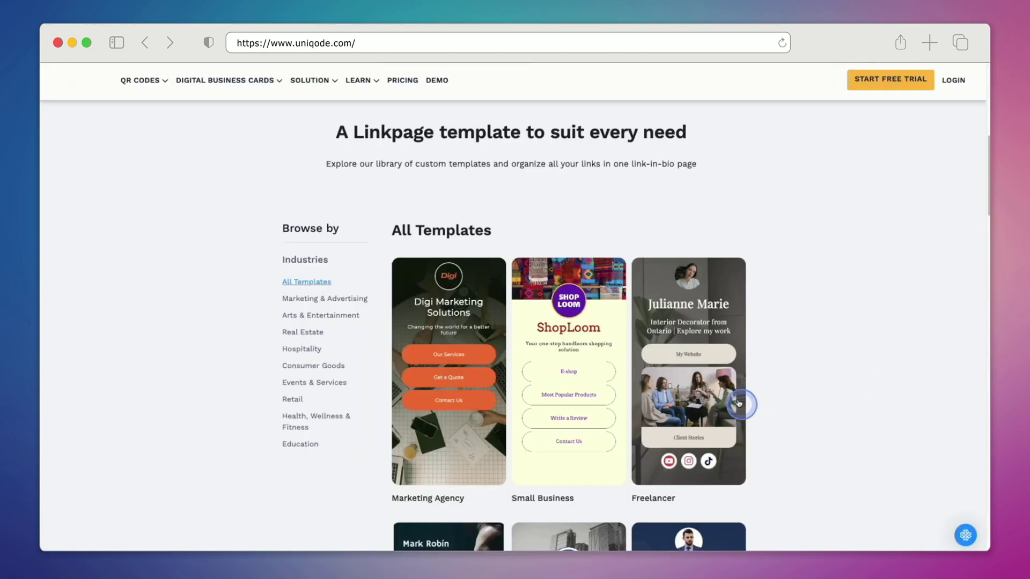
pyautogui.click(689, 372)
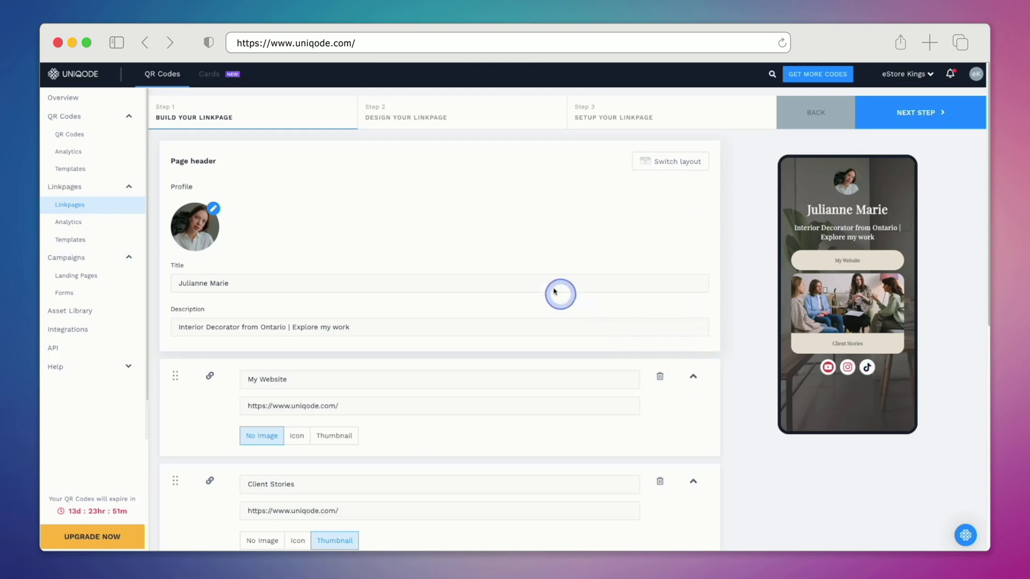
# Step: Upload a new portrait as the profile photo, enlarge the crop area and save it
pyautogui.click(214, 209)
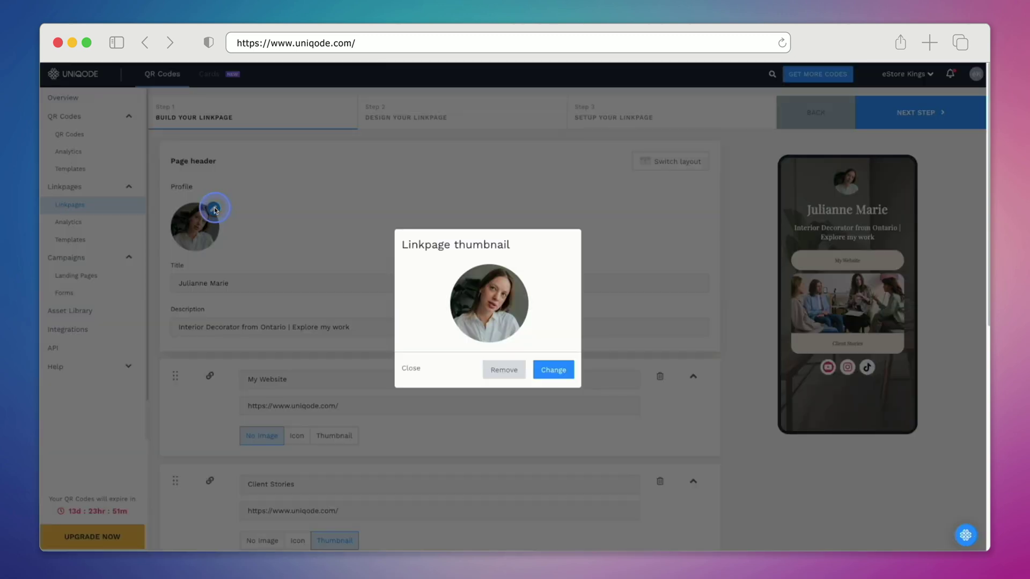
pyautogui.click(568, 372)
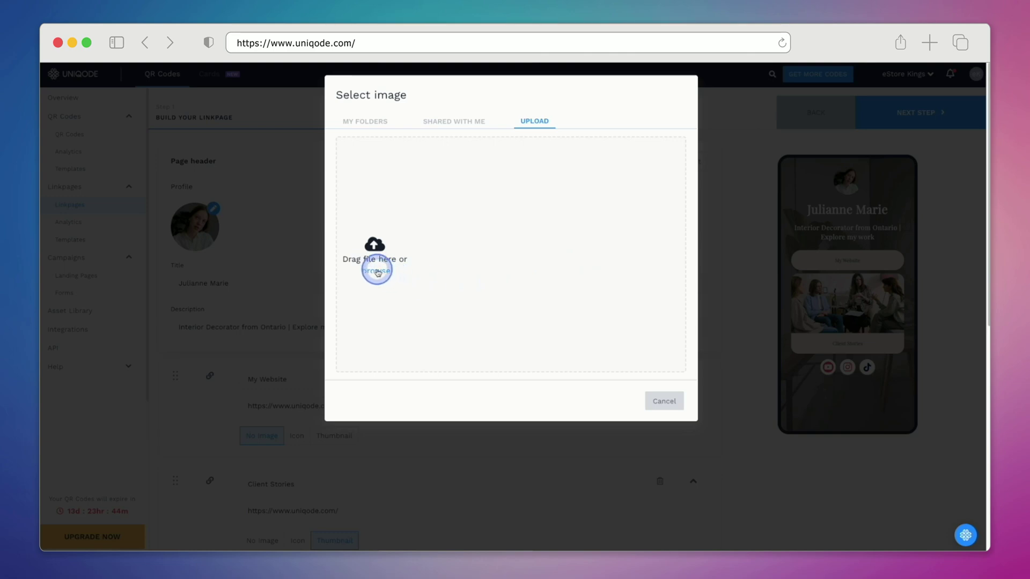
pyautogui.click(378, 273)
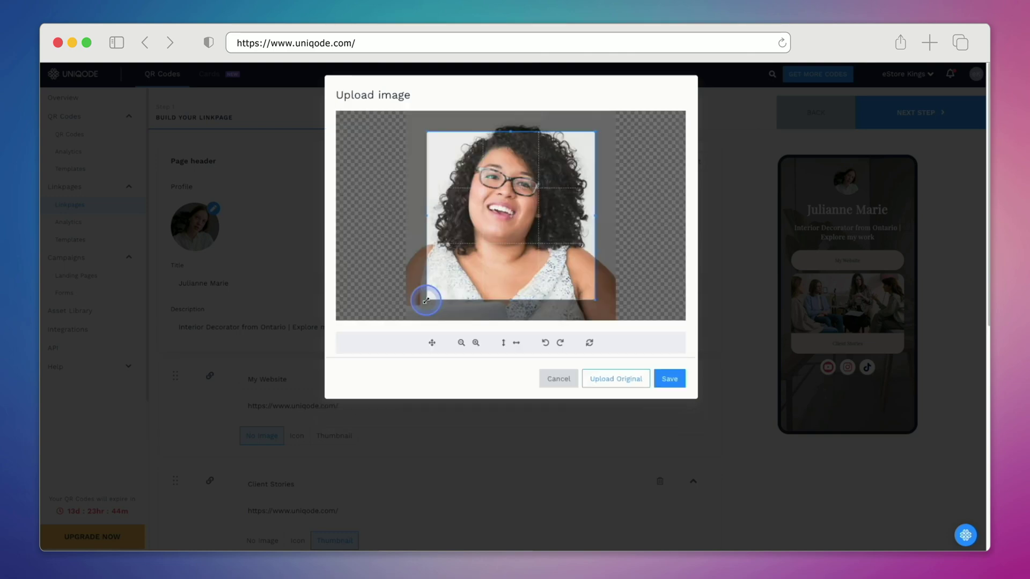
pyautogui.moveTo(425, 295); pyautogui.dragTo(407, 311)
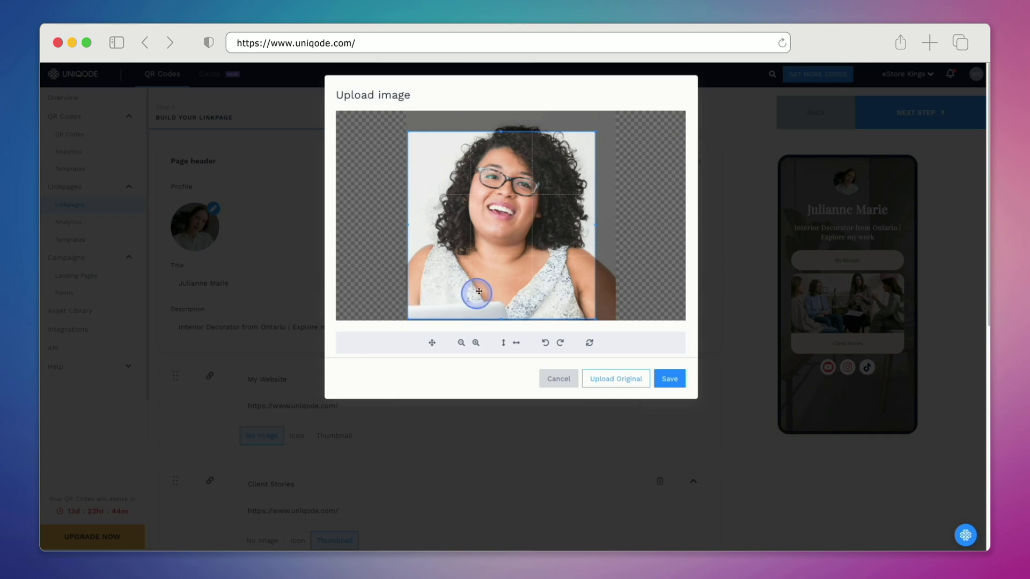
pyautogui.moveTo(595, 130); pyautogui.dragTo(613, 115)
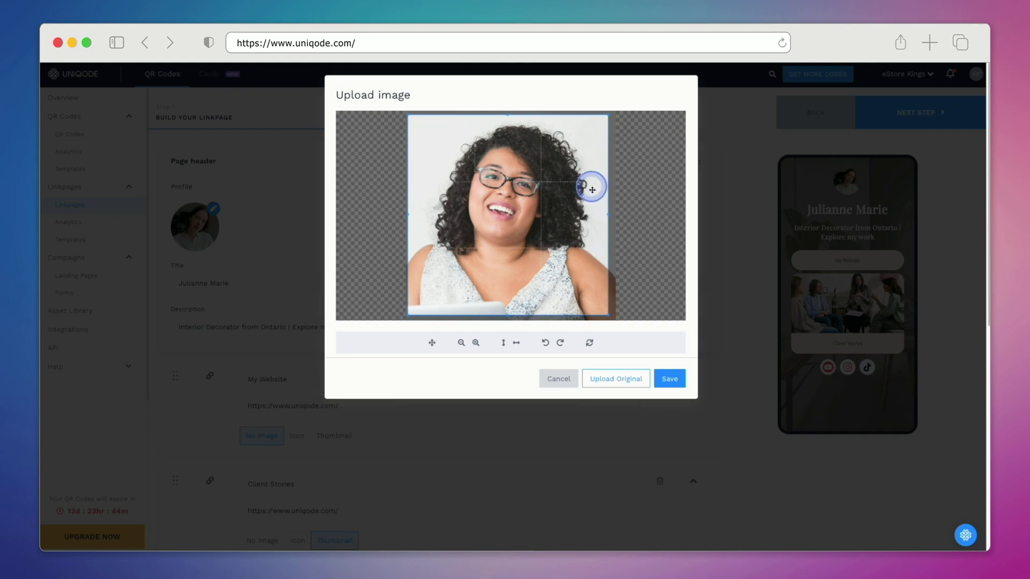
pyautogui.click(676, 378)
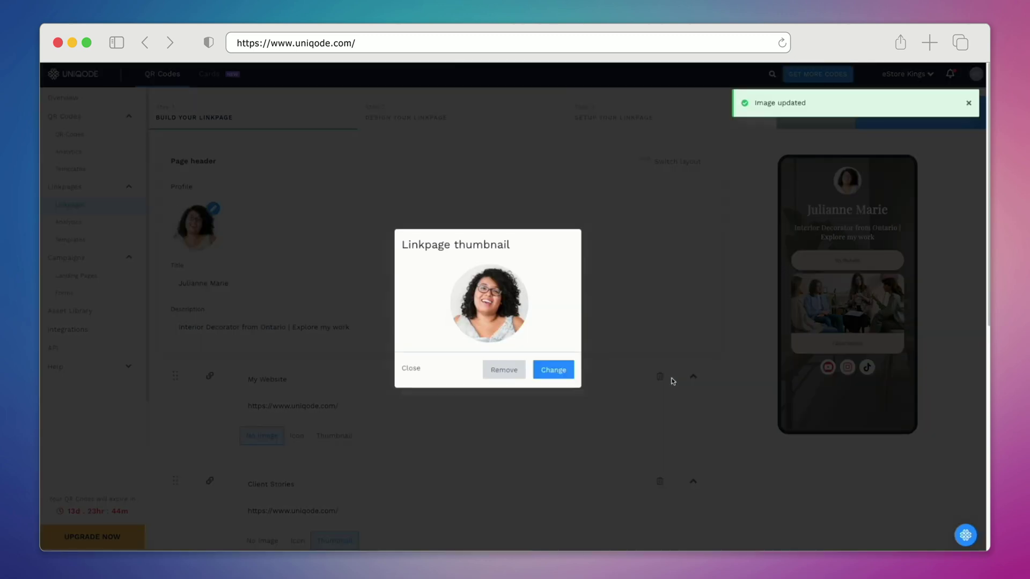
# Step: Set the header title to the person's name and the description to 'HR Manager @ Google'
pyautogui.click(673, 381)
pyautogui.click(515, 282)
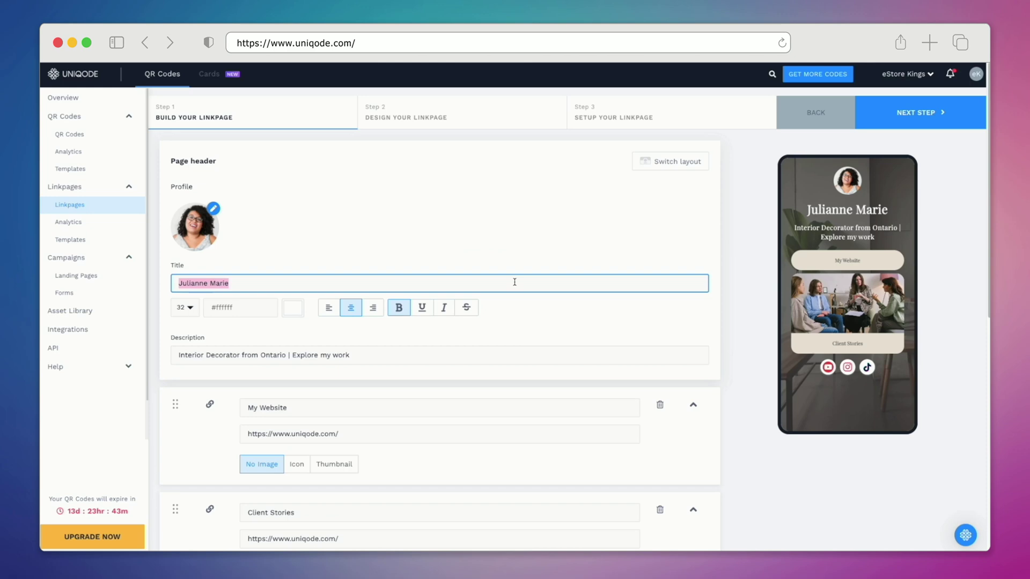
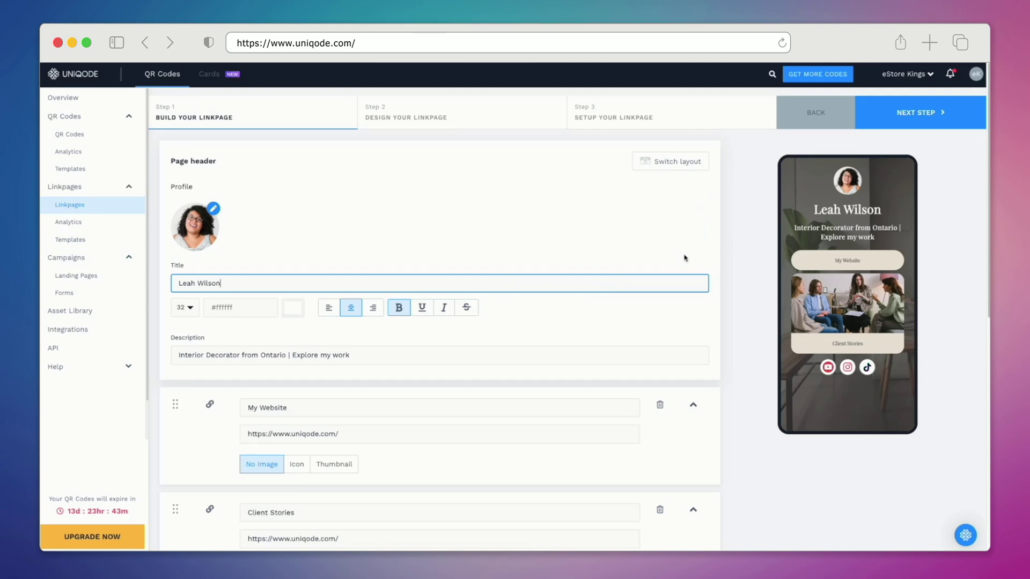
pyautogui.press('Tab')
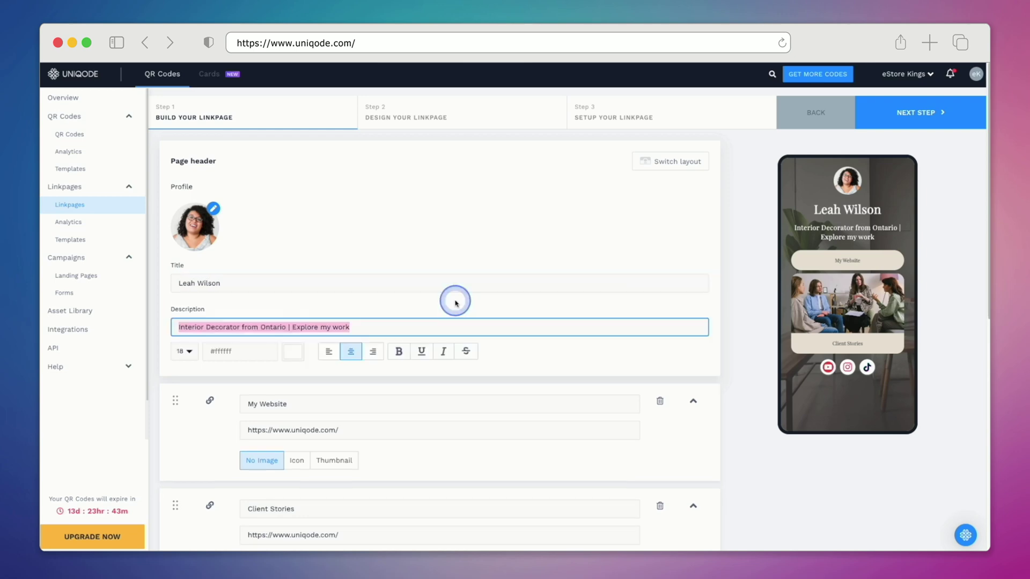
pyautogui.write('HR Manager')
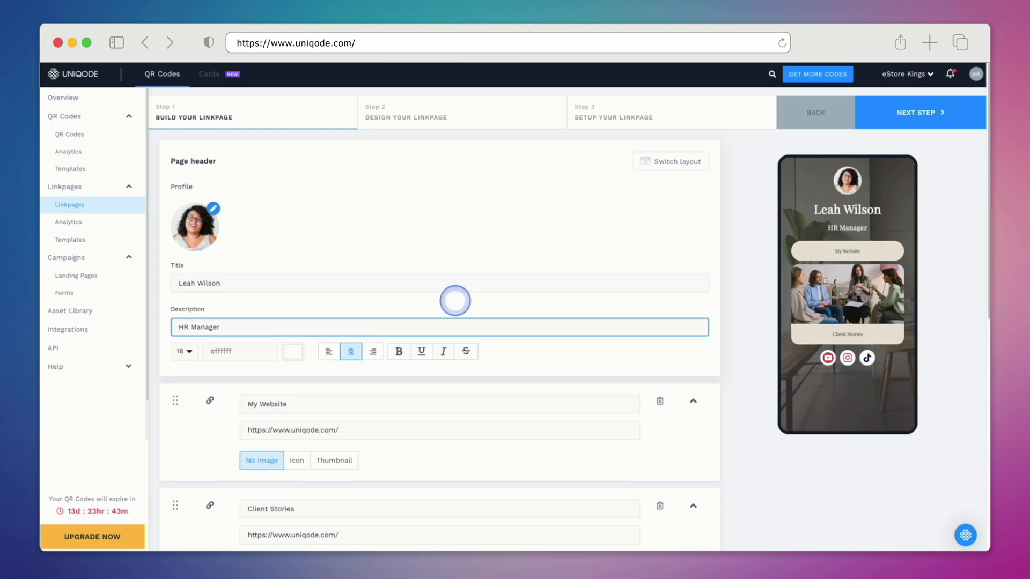
pyautogui.write(' @ Google')
# Step: Retitle the first link 'Careers at Google' with the careers URL, and the second 'Get to know our culture'
pyautogui.scroll(-5, 455, 300)
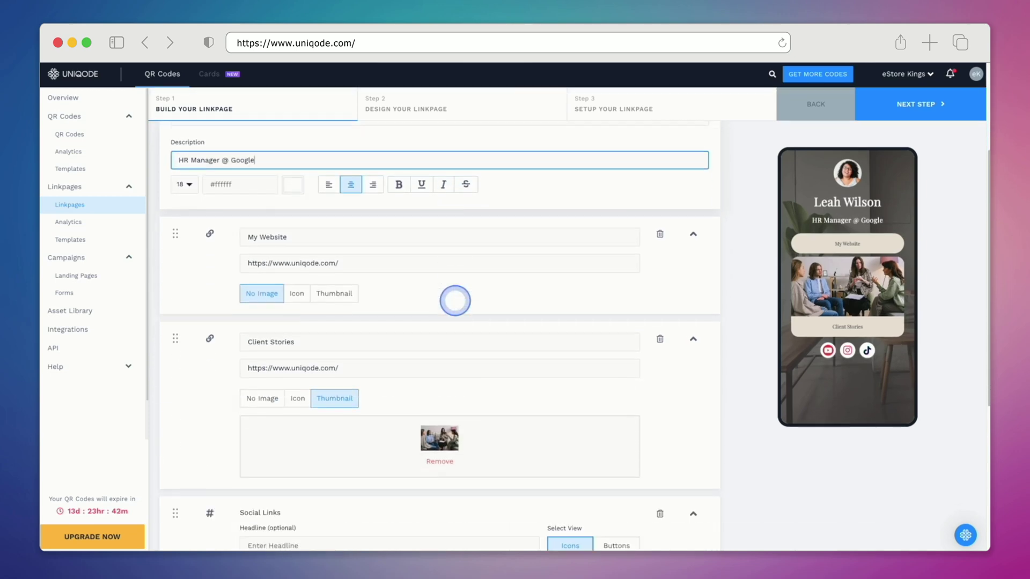
pyautogui.tripleClick(476, 147)
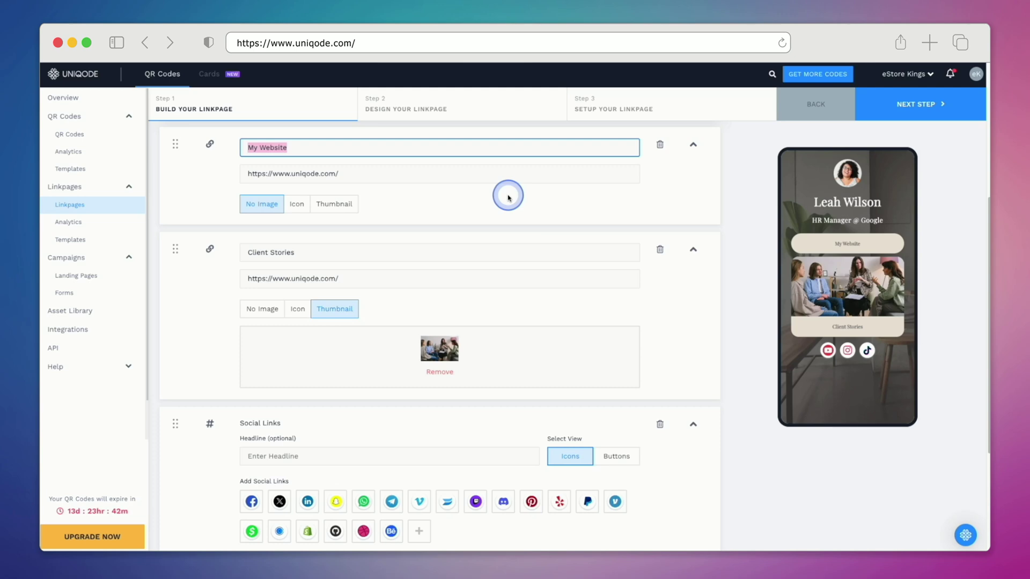
pyautogui.write('Careers at Google')
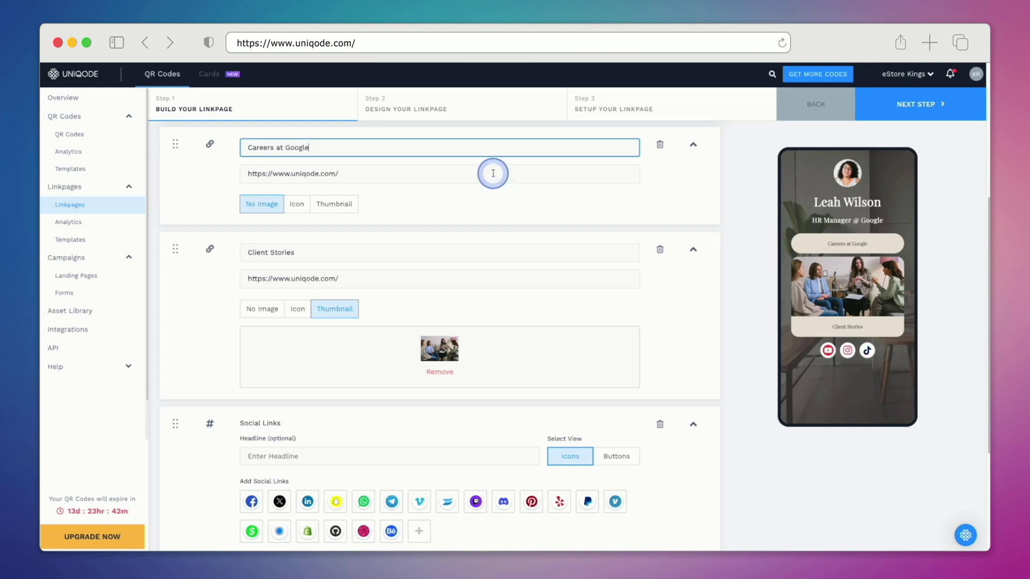
pyautogui.tripleClick(493, 173)
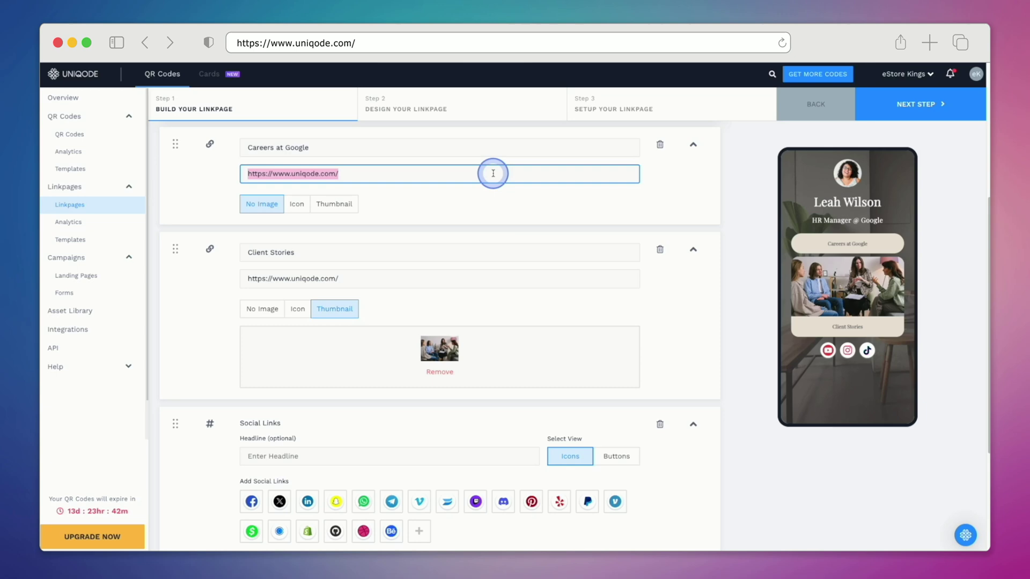
pyautogui.write('https://www.google.com/about/careers/applications/')
pyautogui.press('Tab')
pyautogui.write('Get')
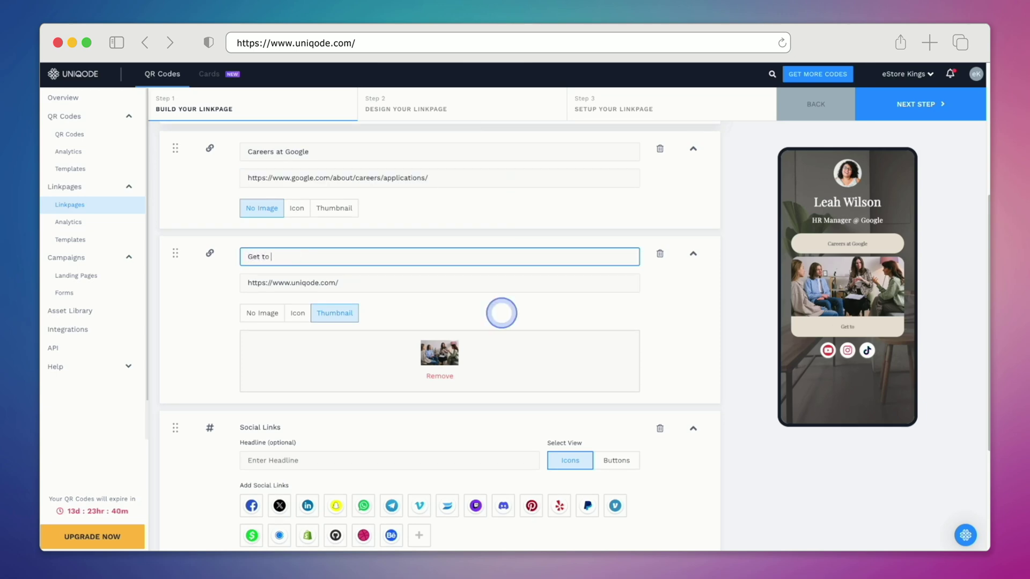
pyautogui.write(' to know our culture')
pyautogui.press('Tab')
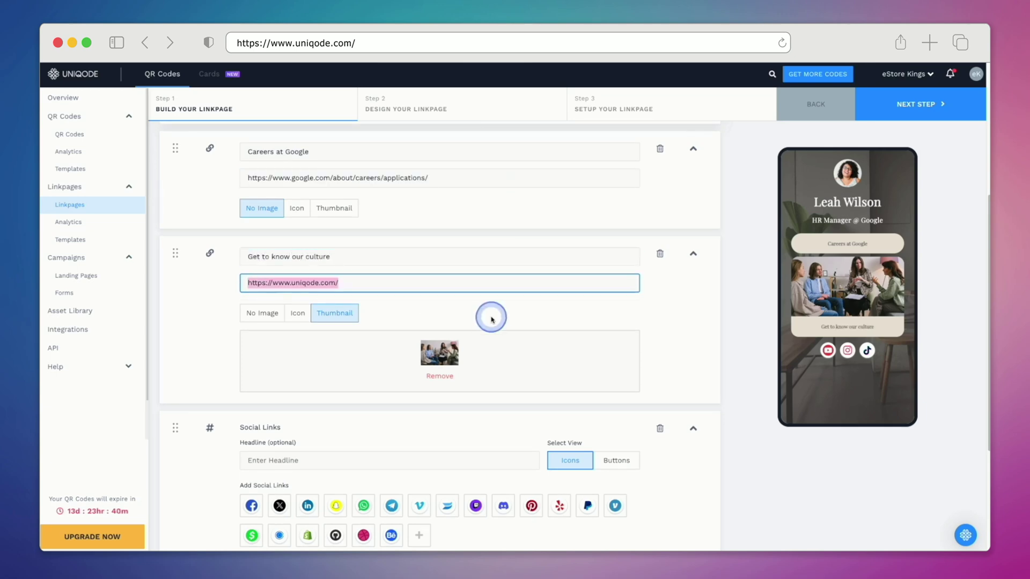
pyautogui.write('https://about.google/')
pyautogui.click(450, 377)
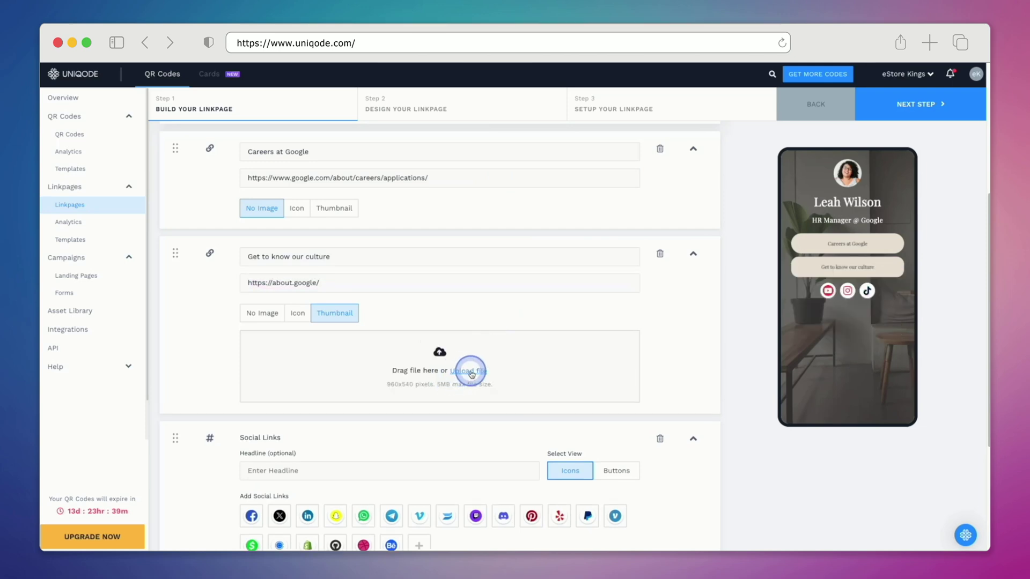
pyautogui.click(470, 374)
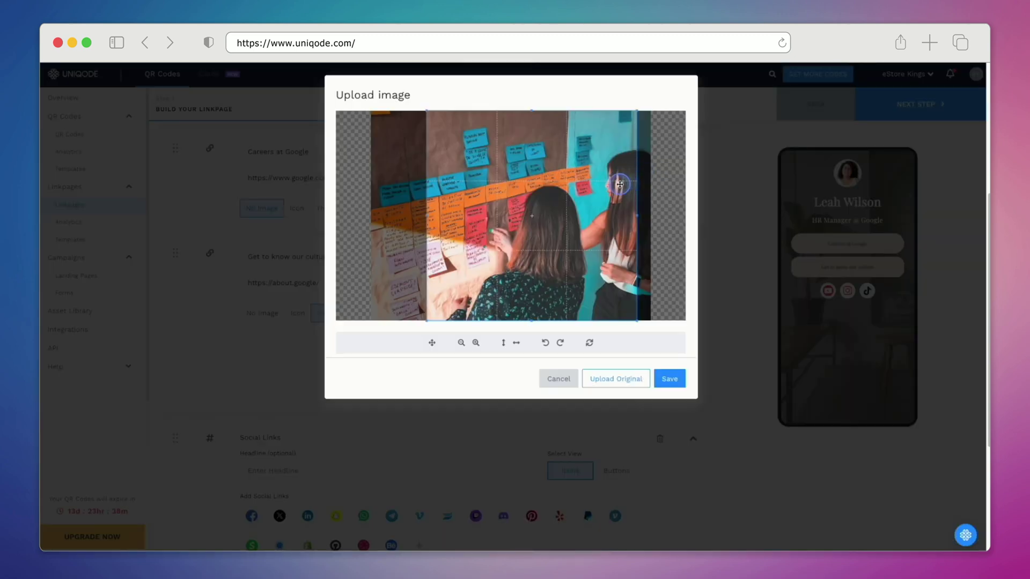
pyautogui.moveTo(617, 177); pyautogui.dragTo(627, 179)
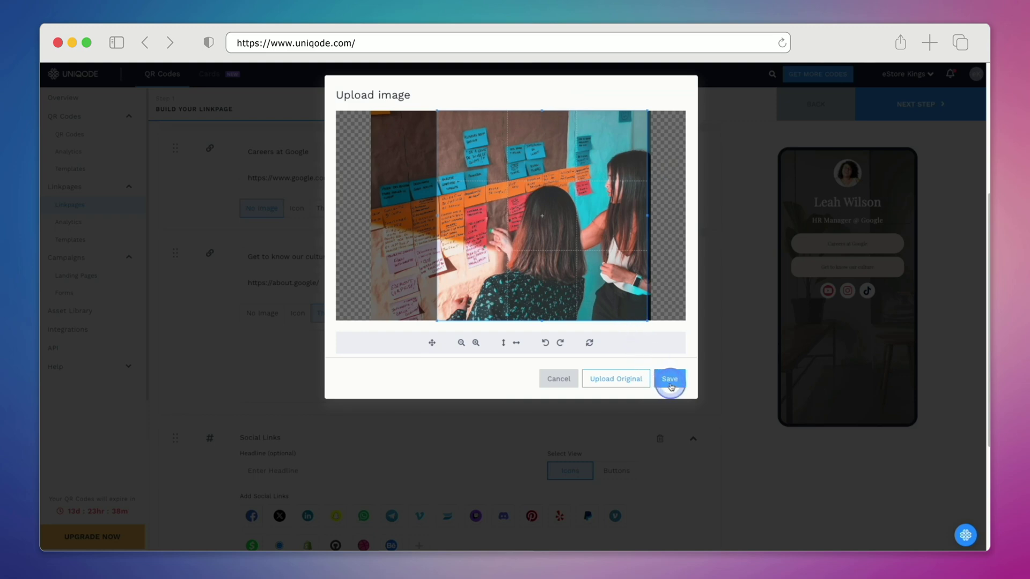
pyautogui.click(670, 382)
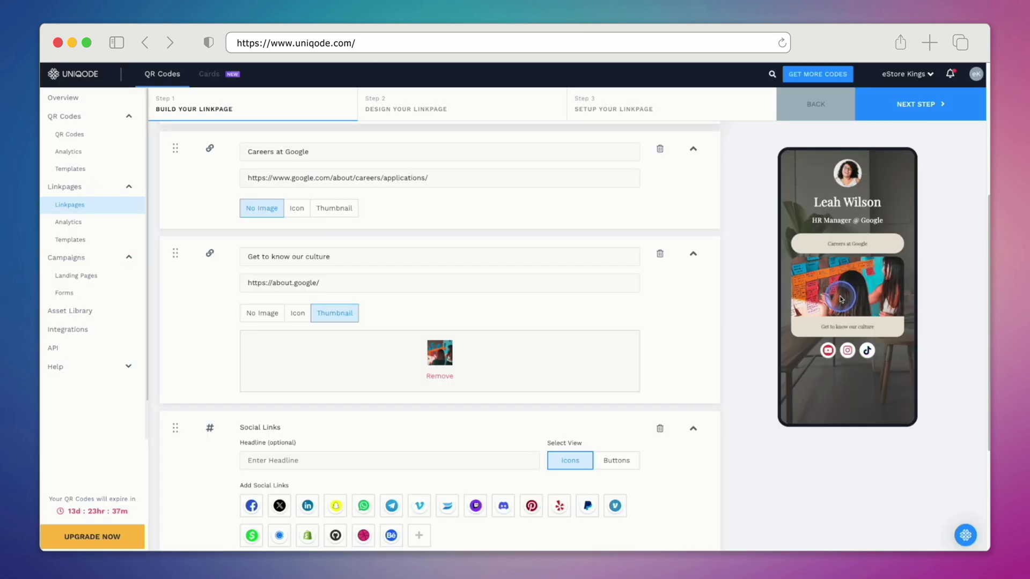
# Step: Check the YouTube and Instagram social URLs and add an X (Twitter) social icon
pyautogui.scroll(-4, 750, 349)
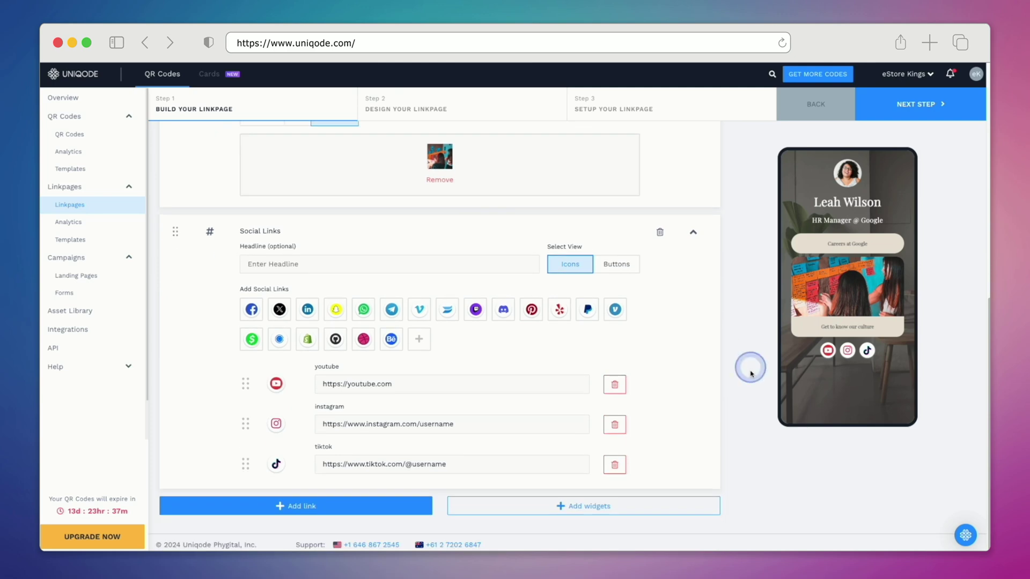
pyautogui.doubleClick(523, 382)
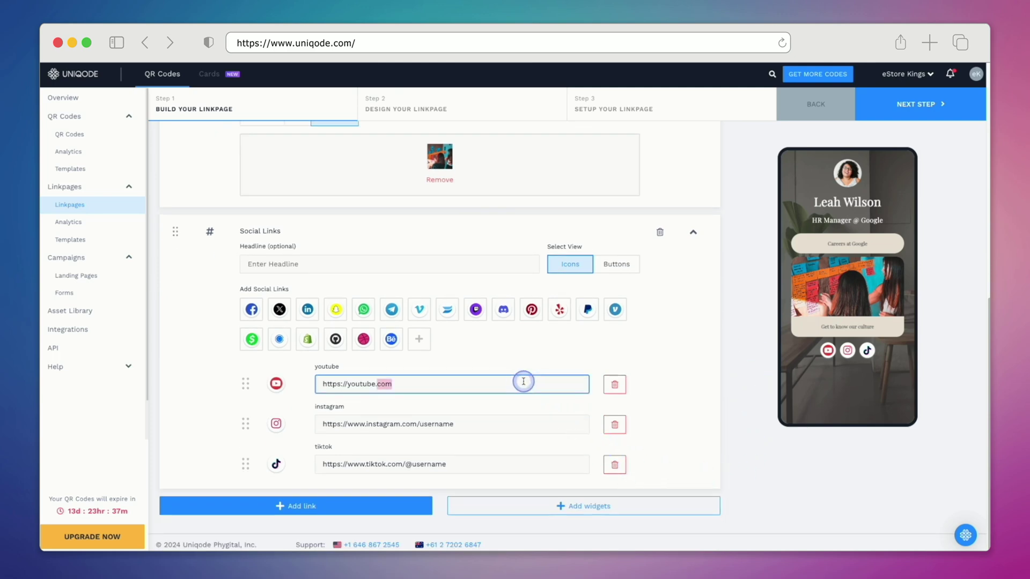
pyautogui.click(524, 381)
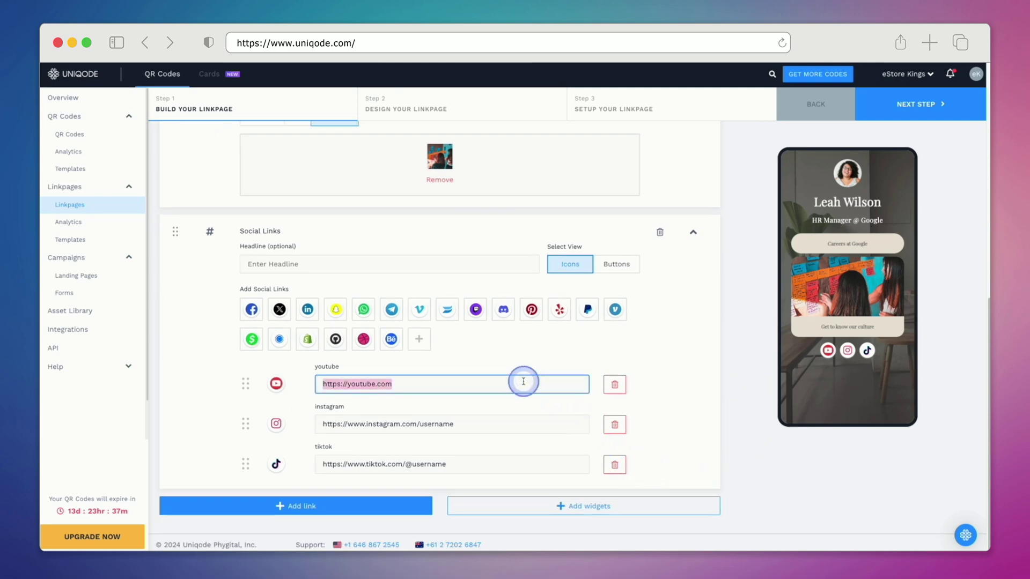
pyautogui.tripleClick(519, 427)
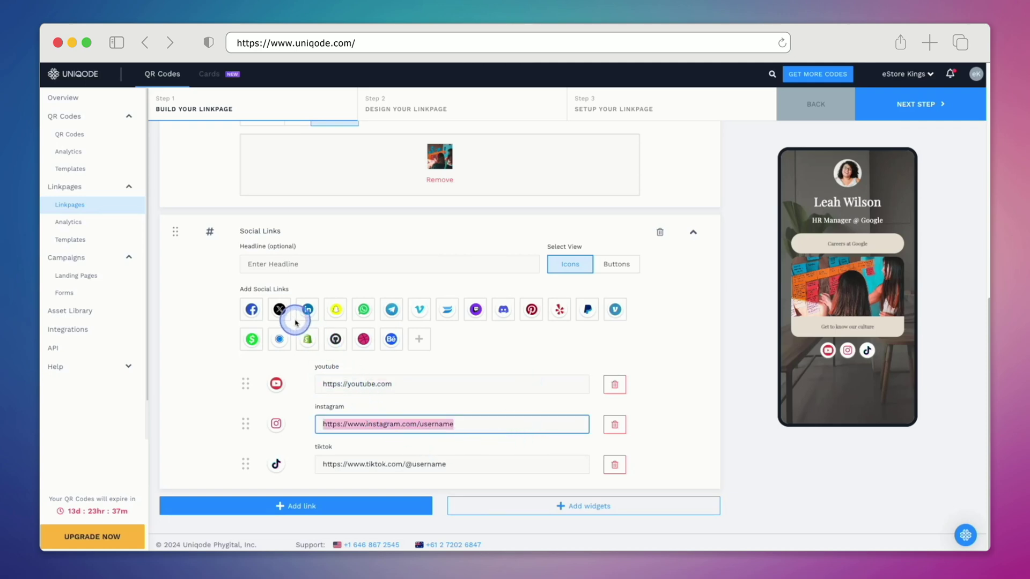
pyautogui.click(280, 310)
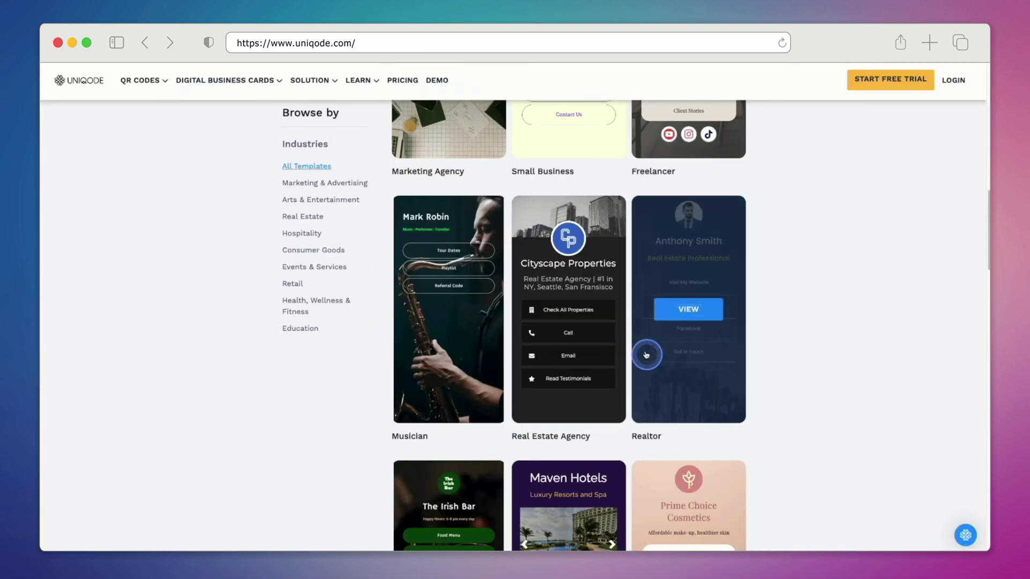
# Step: Open the Real Estate Agency template preview from the gallery
pyautogui.moveTo(563, 276)
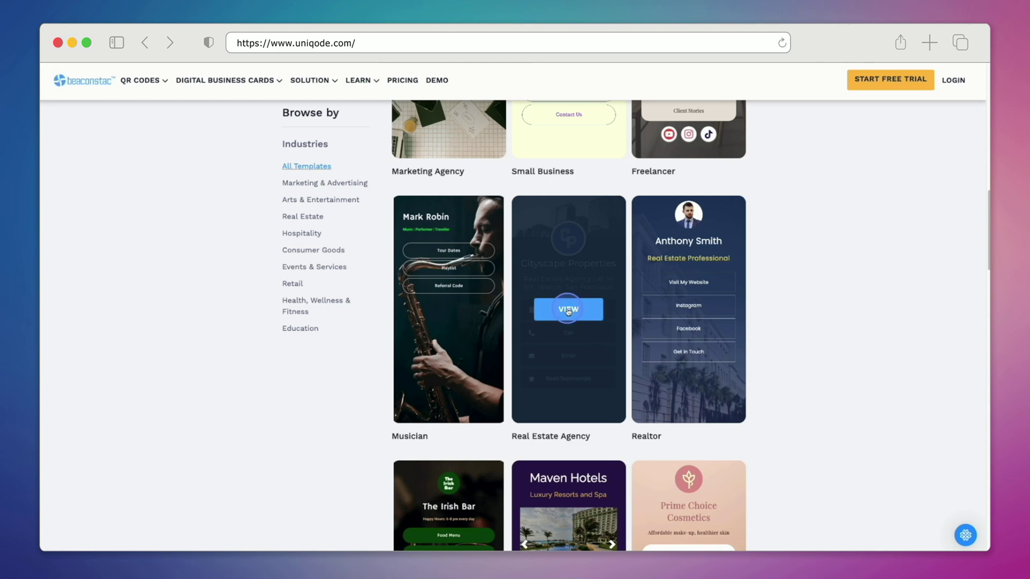
pyautogui.click(568, 310)
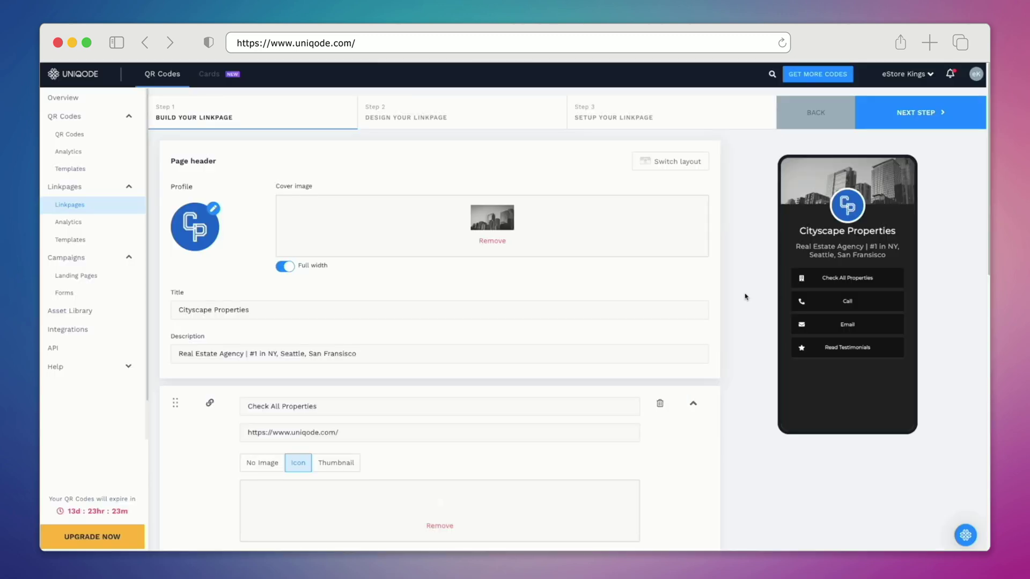
# Step: Replace the CP logo profile picture with an uploaded man's portrait, zoomed out twice and flipped horizontally
pyautogui.click(747, 291)
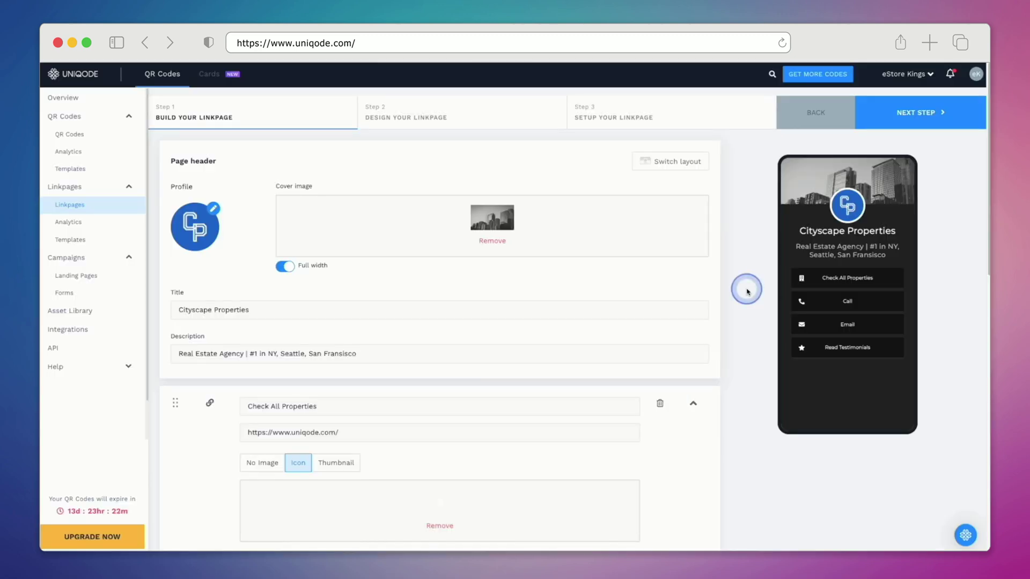
pyautogui.click(213, 211)
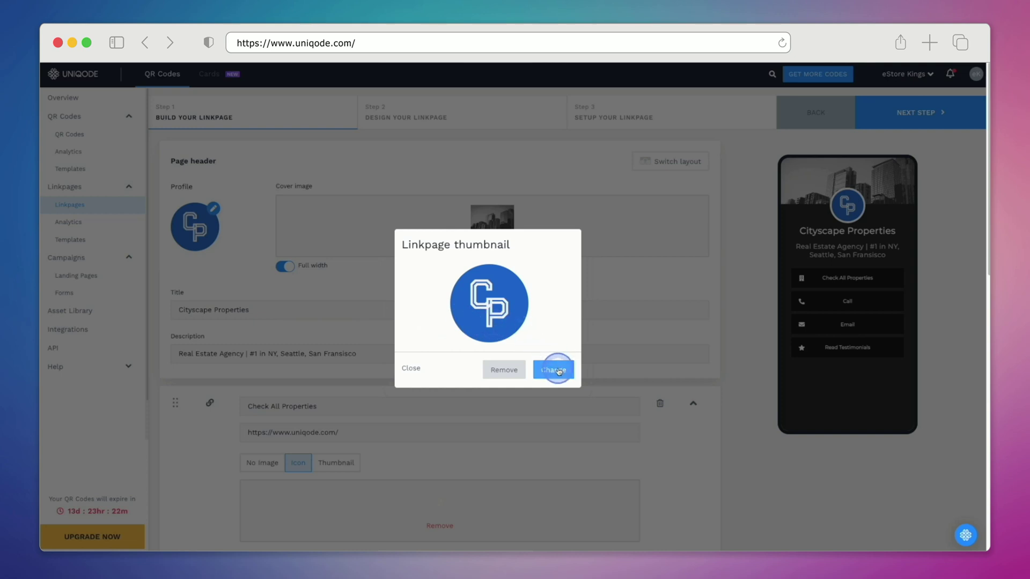
pyautogui.click(558, 370)
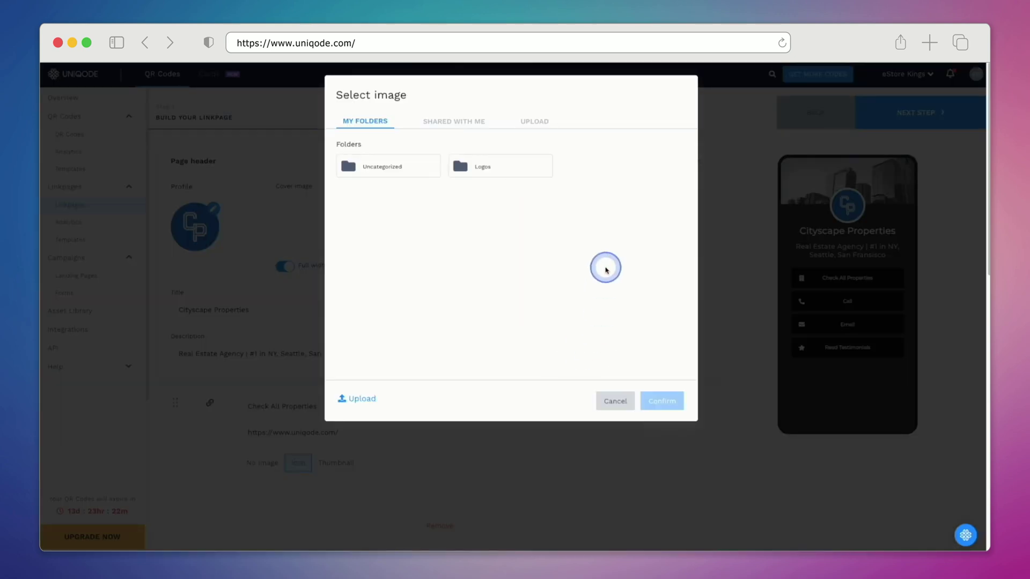
pyautogui.click(539, 124)
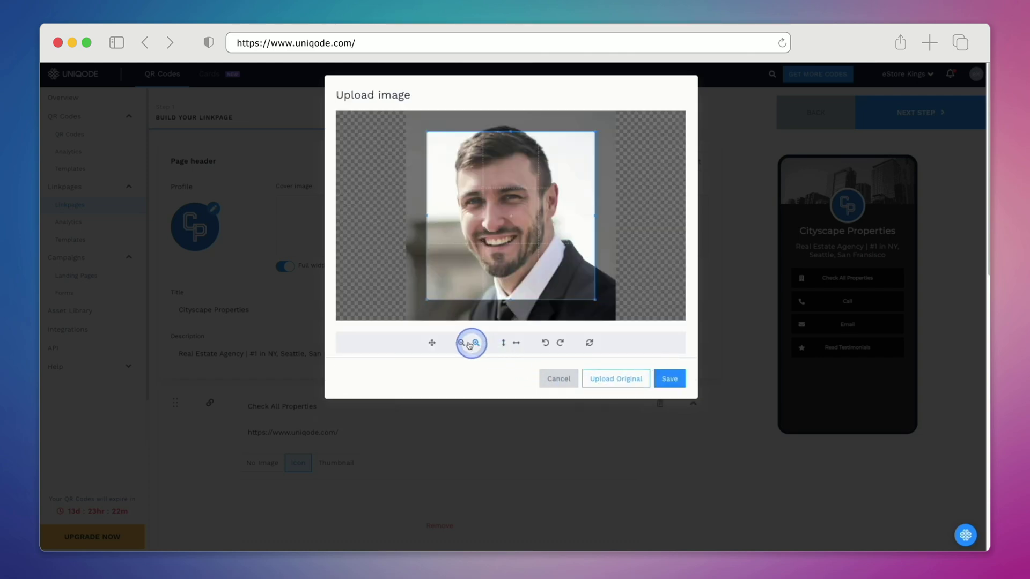
pyautogui.click(461, 342)
pyautogui.click(461, 343)
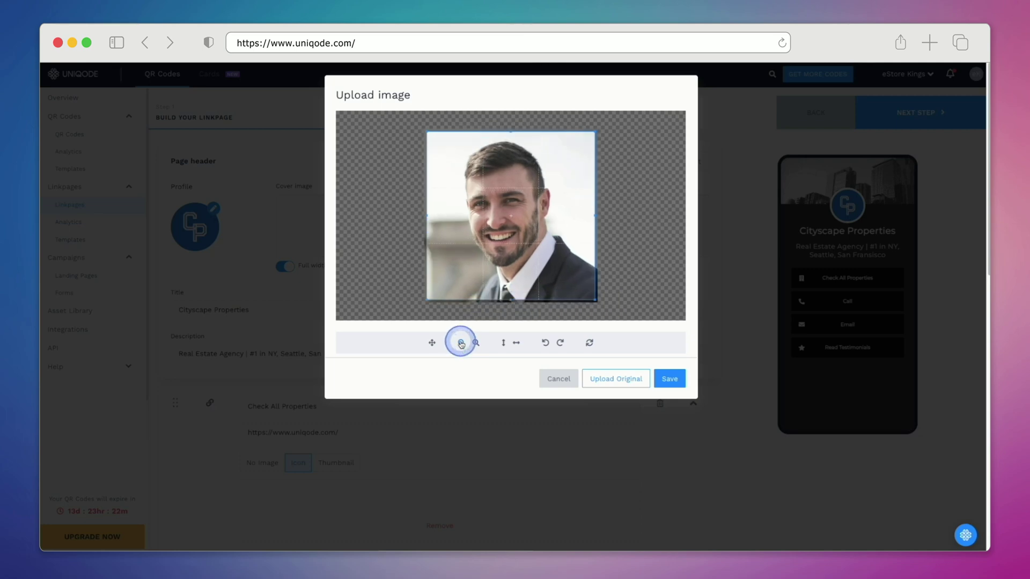
pyautogui.click(503, 344)
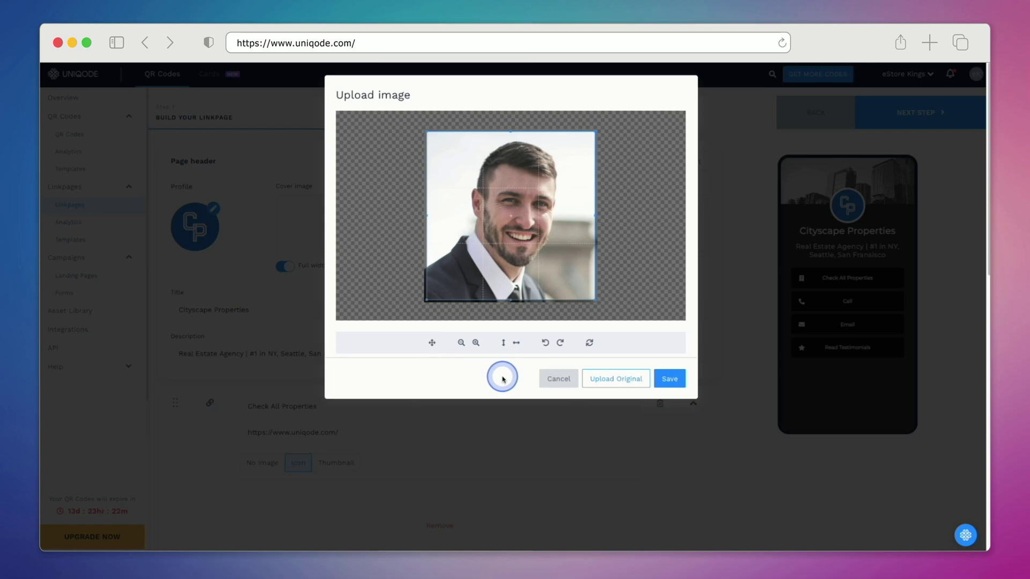
pyautogui.click(663, 383)
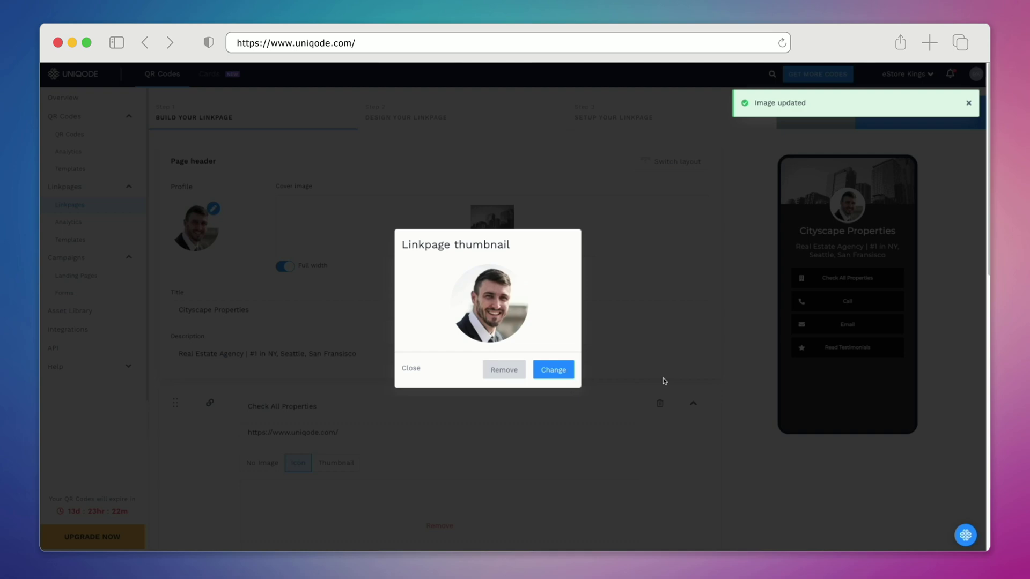
pyautogui.click(664, 381)
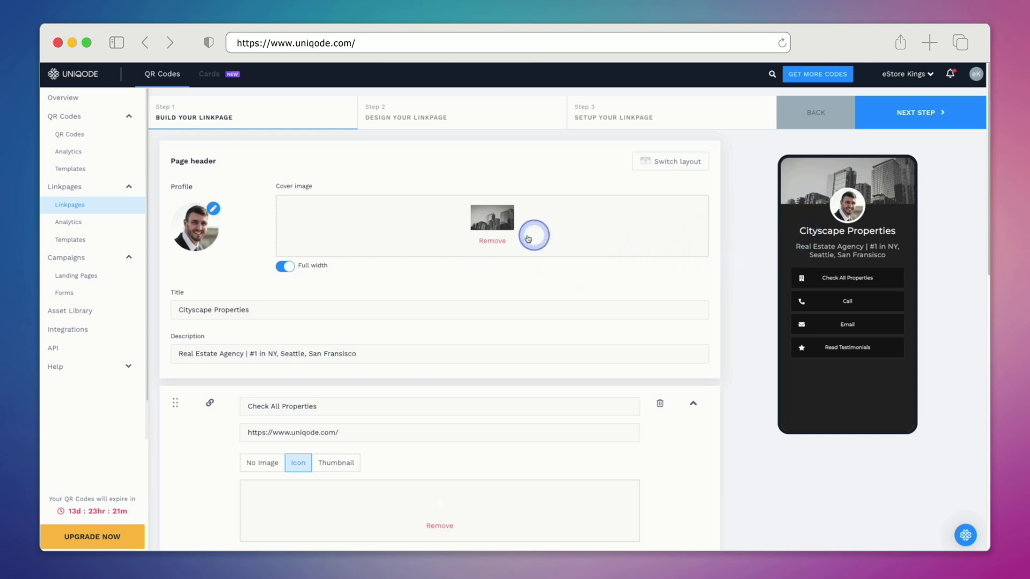
# Step: Swap the city skyline cover for a SOLD photo, zoomed out twice, and save it
pyautogui.click(493, 241)
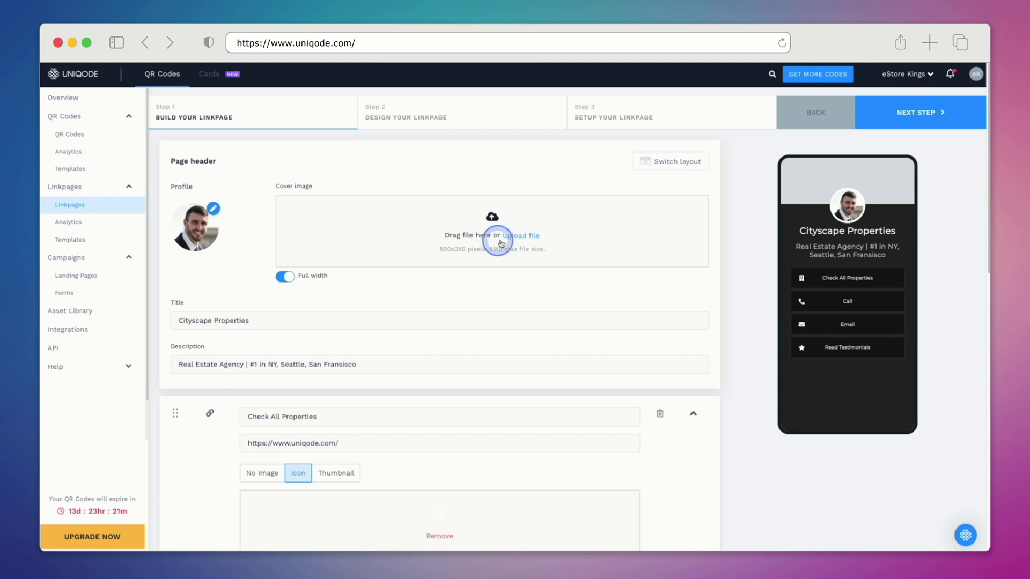
pyautogui.click(511, 237)
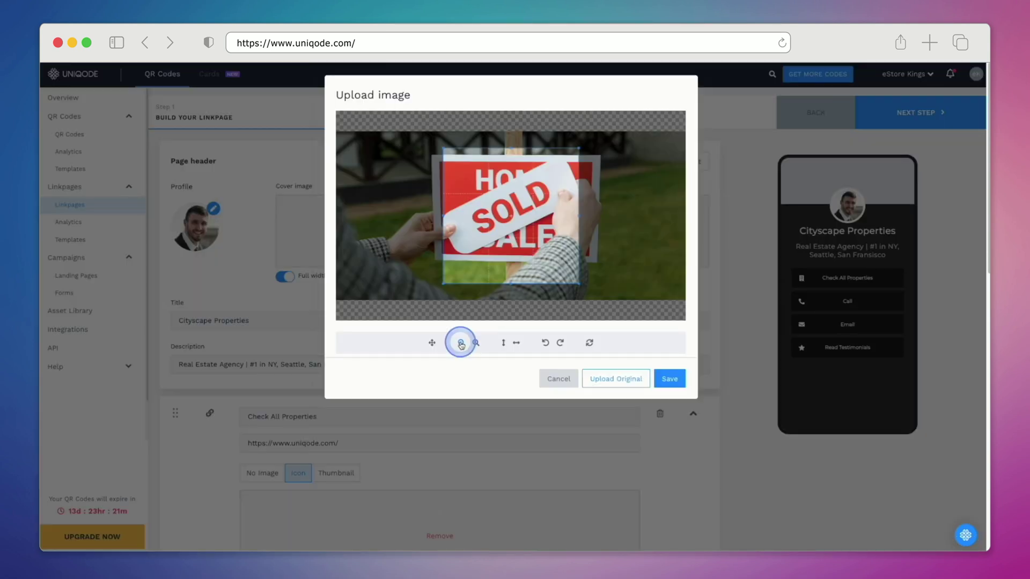
pyautogui.click(461, 342)
pyautogui.click(461, 342)
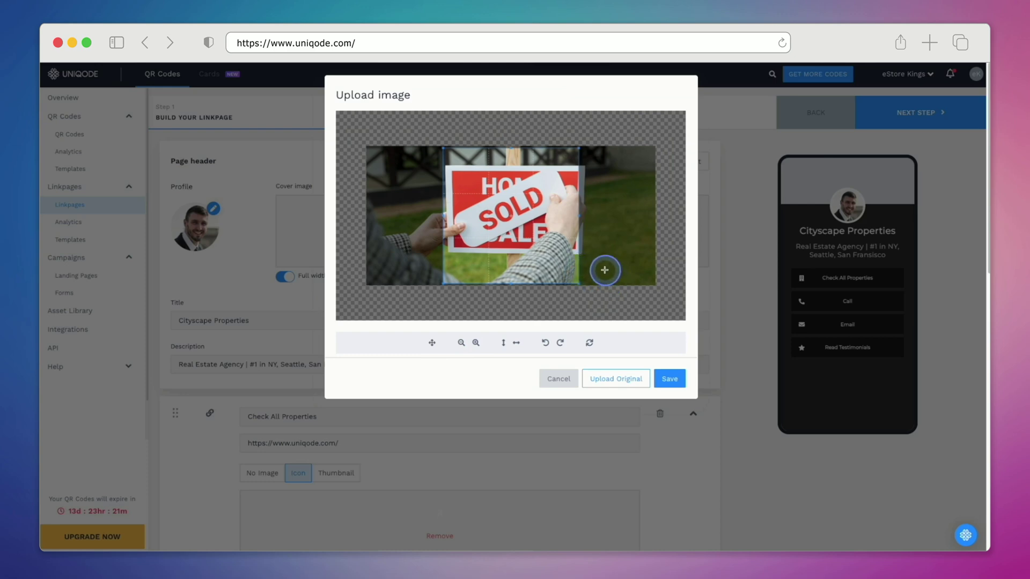
pyautogui.click(669, 381)
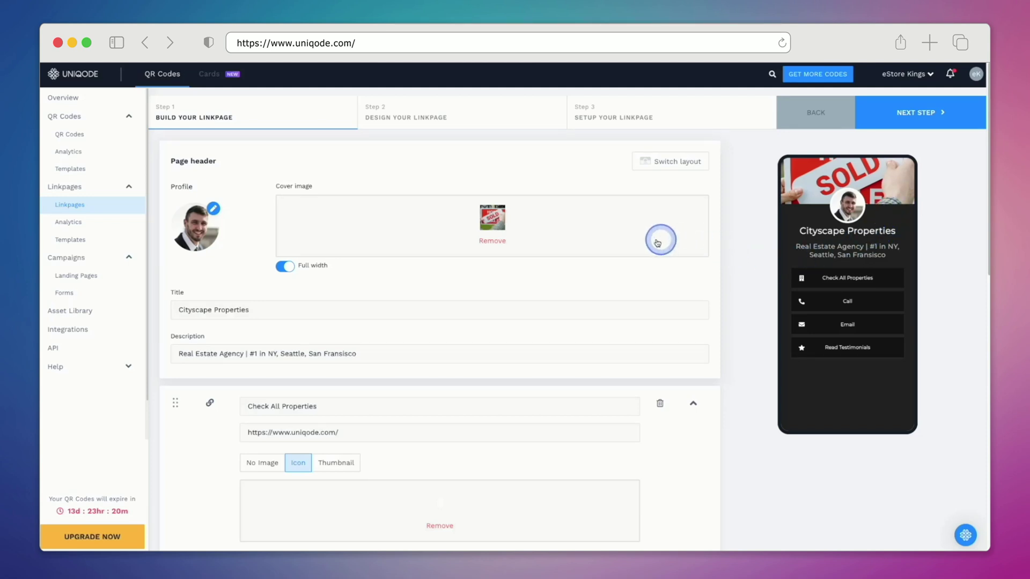
# Step: Replace the SOLD cover with the aerial neighbourhood photo
pyautogui.click(491, 241)
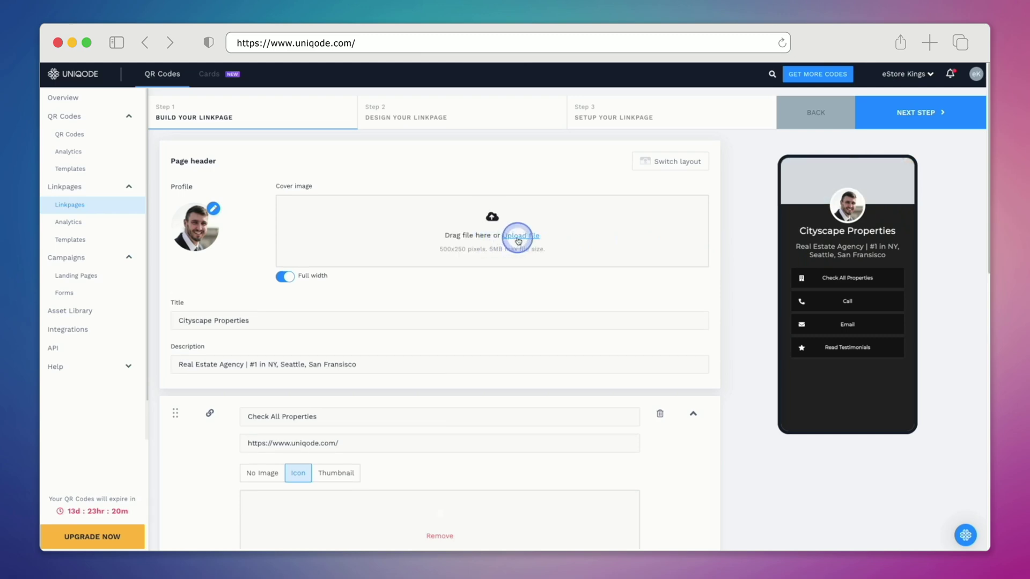
pyautogui.click(519, 241)
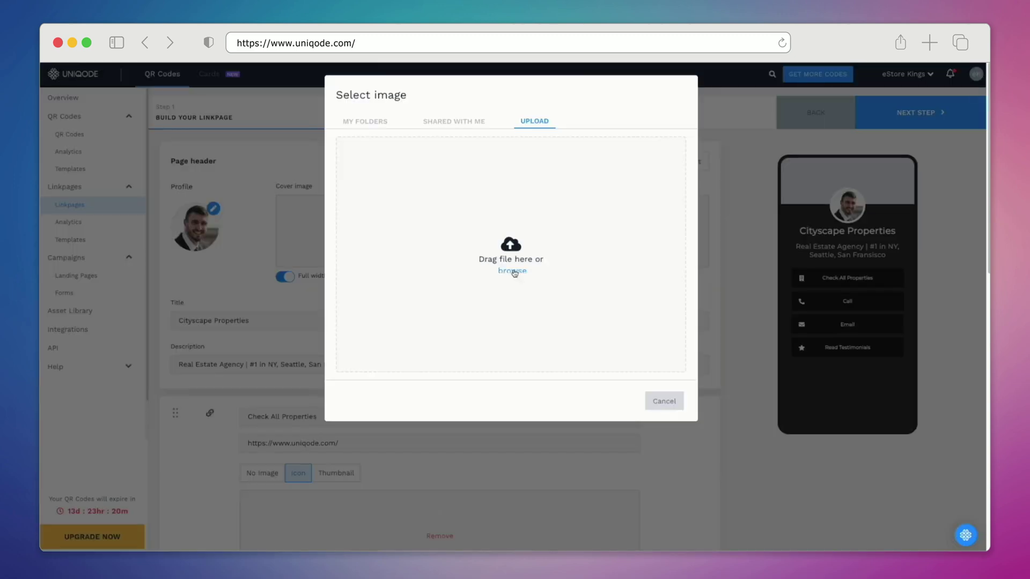
pyautogui.click(512, 271)
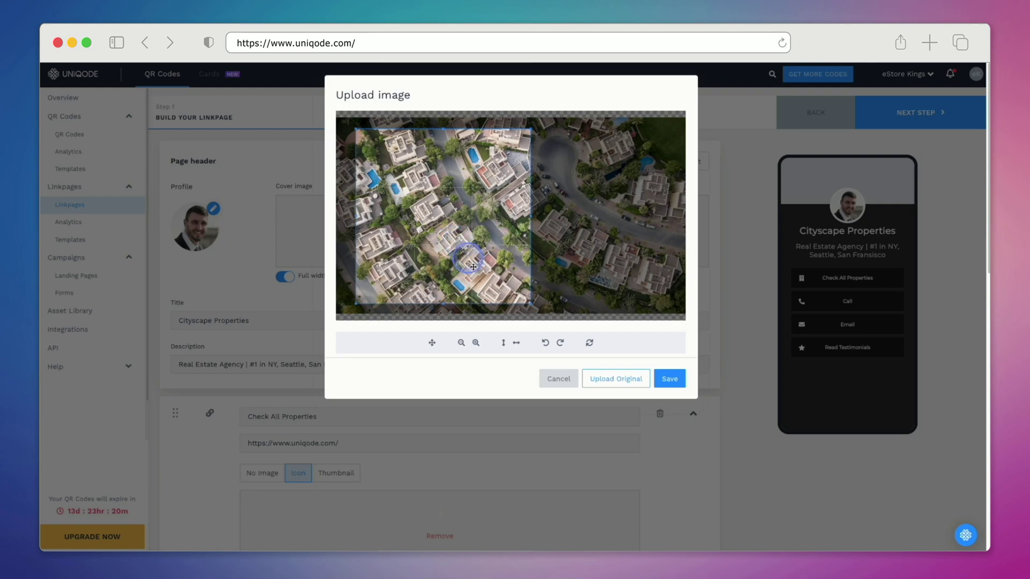
pyautogui.click(671, 376)
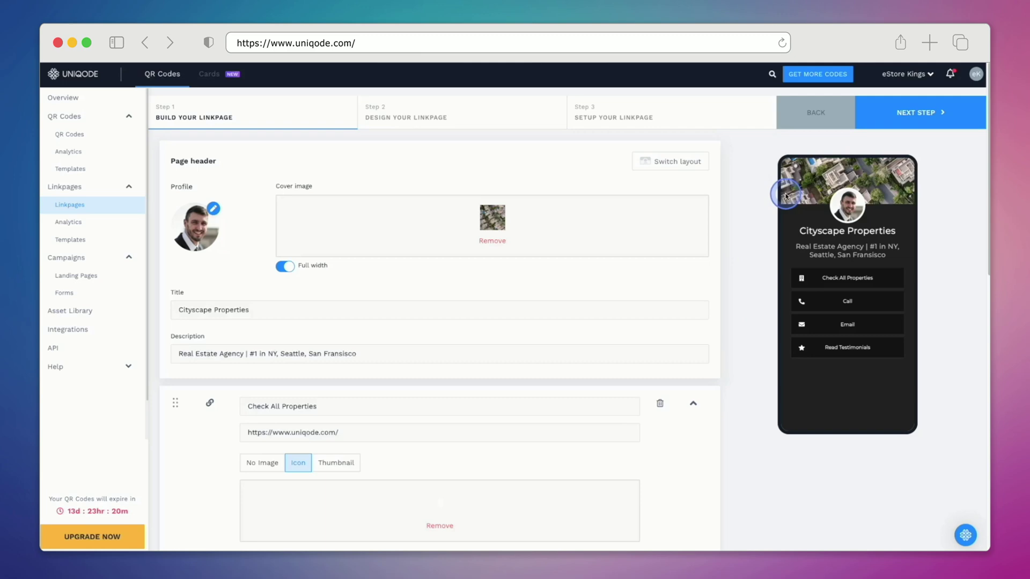
pyautogui.click(336, 310)
# Step: Set the title to the agent's full name and the description to '#1 Real Estate Agent in Boston'
pyautogui.tripleClick(337, 311)
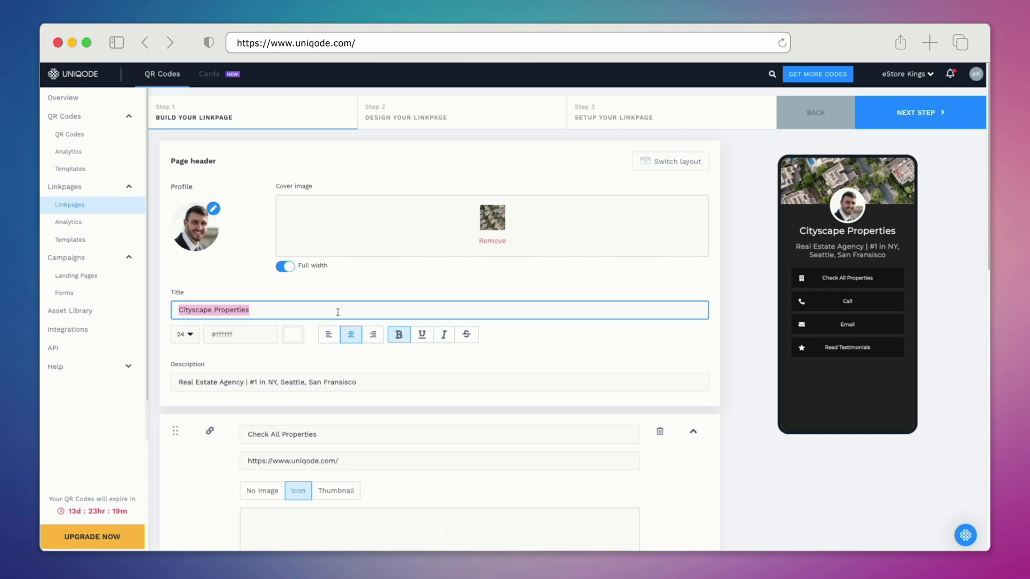
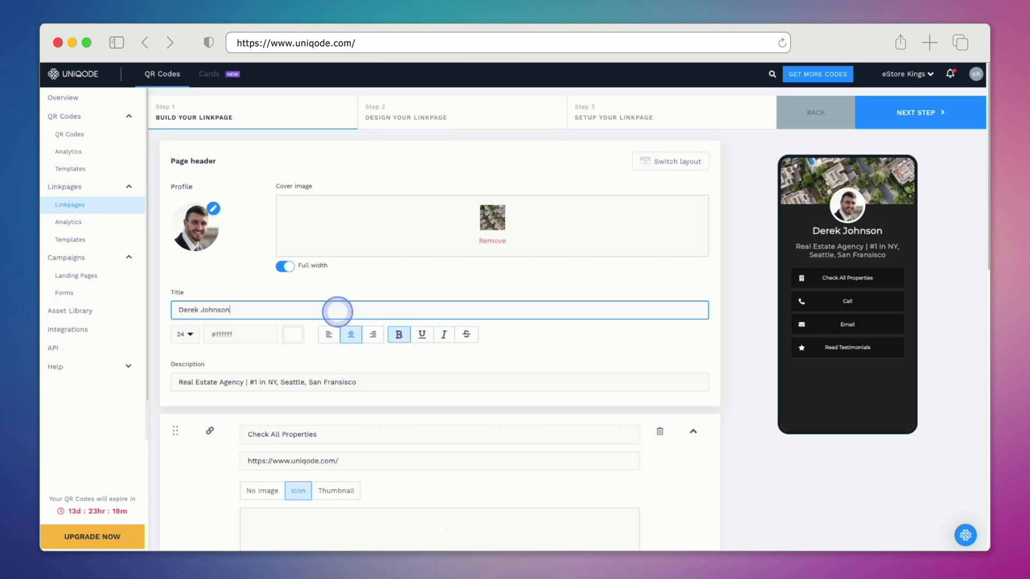
pyautogui.tripleClick(361, 350)
pyautogui.write('#1 Real Esta')
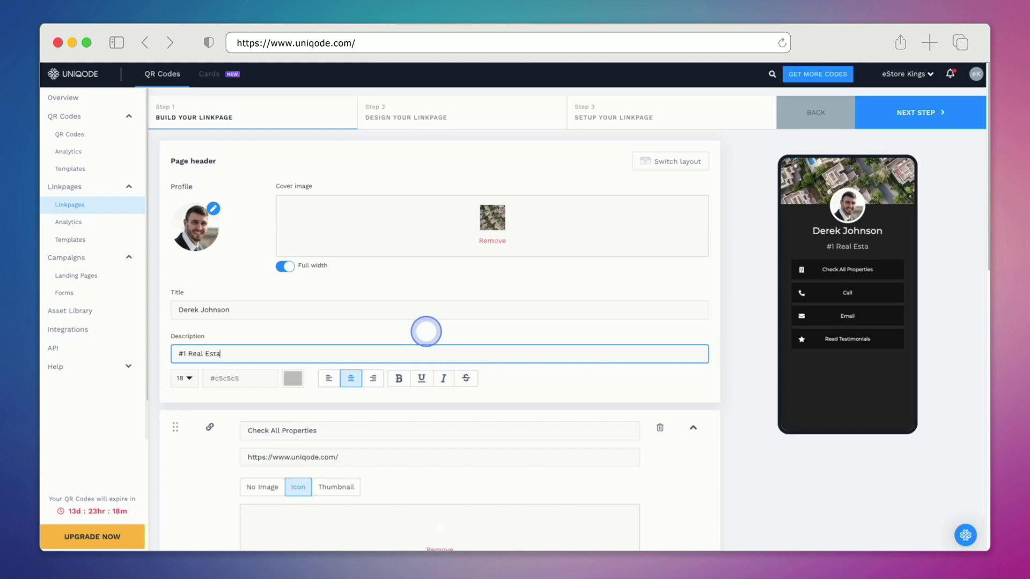
pyautogui.write('te Agent in Boston')
pyautogui.click(760, 268)
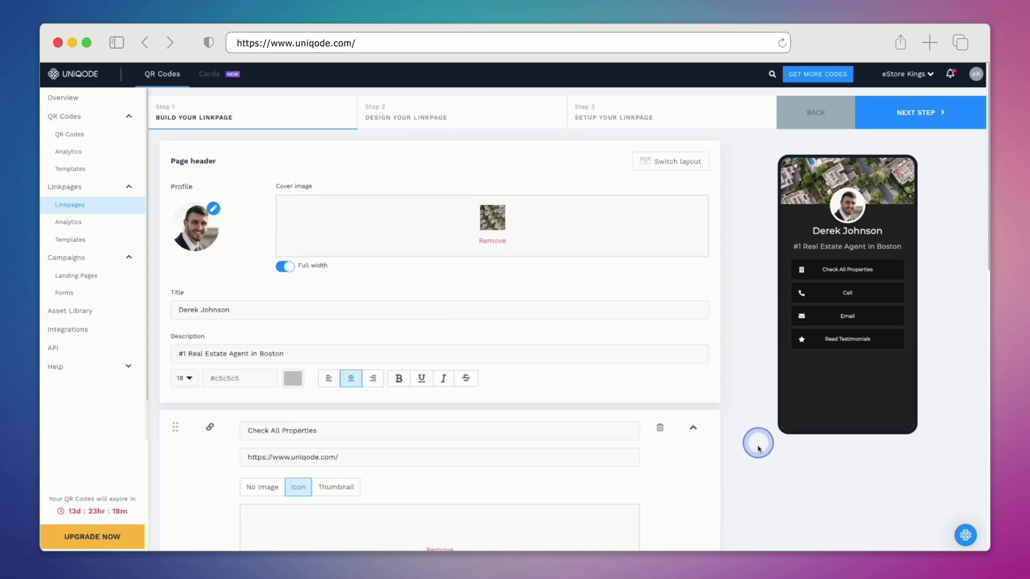
# Step: Review the link blocks, including the Check All Properties URL and the Call phone number
pyautogui.scroll(-3, 759, 445)
pyautogui.scroll(-3, 757, 451)
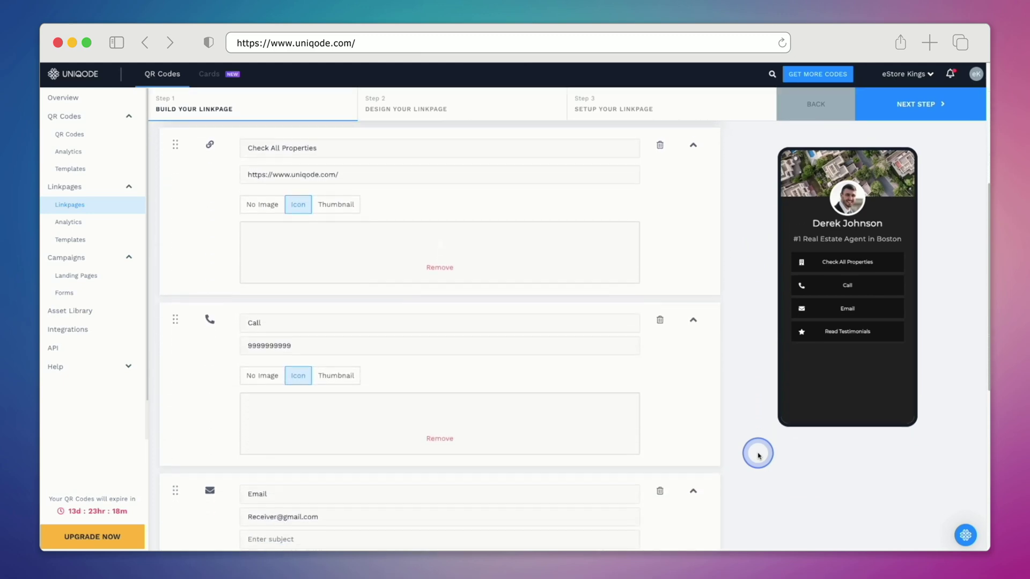
pyautogui.tripleClick(466, 158)
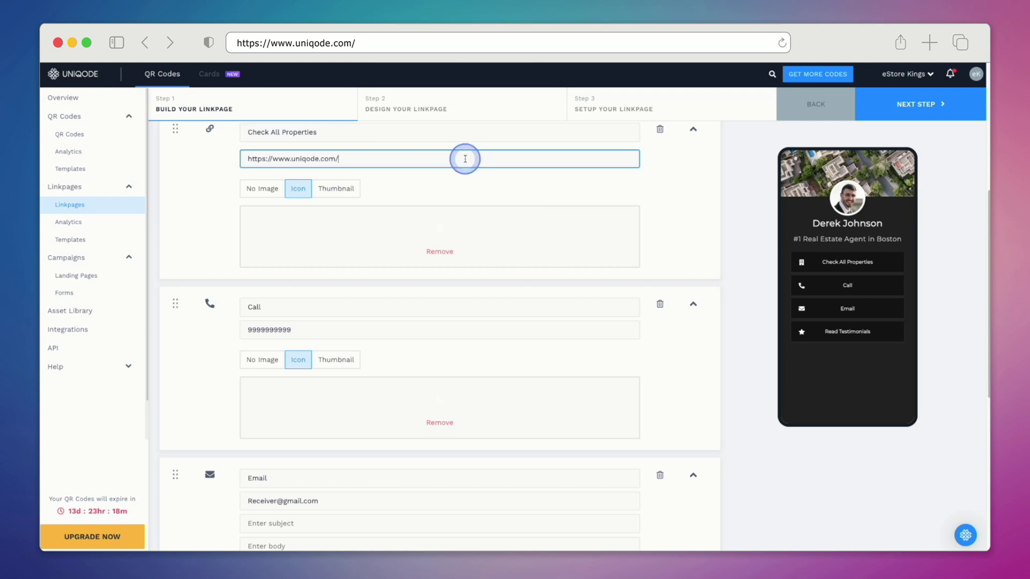
pyautogui.tripleClick(470, 333)
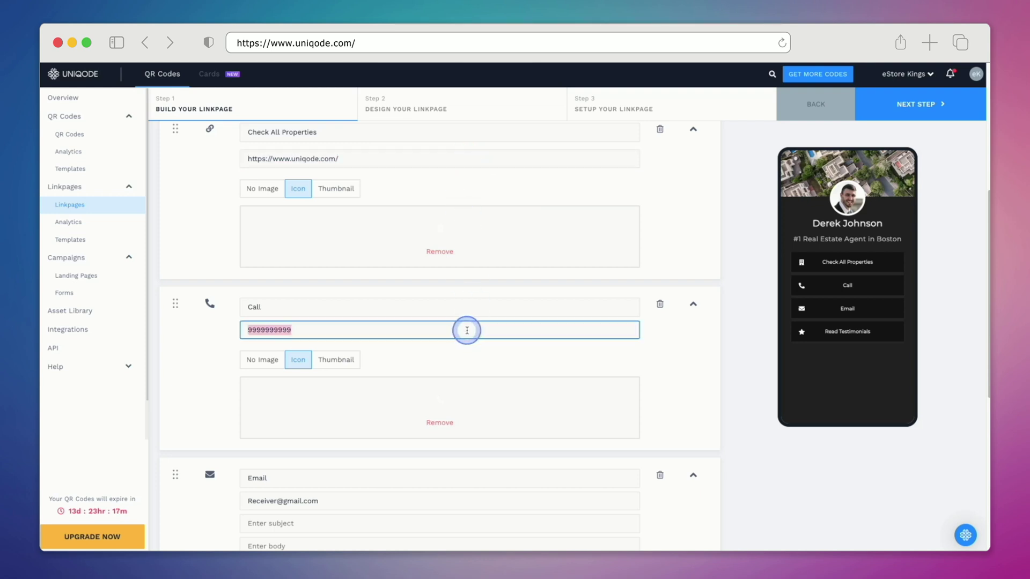
pyautogui.scroll(-1, 467, 368)
pyautogui.scroll(-5, 468, 370)
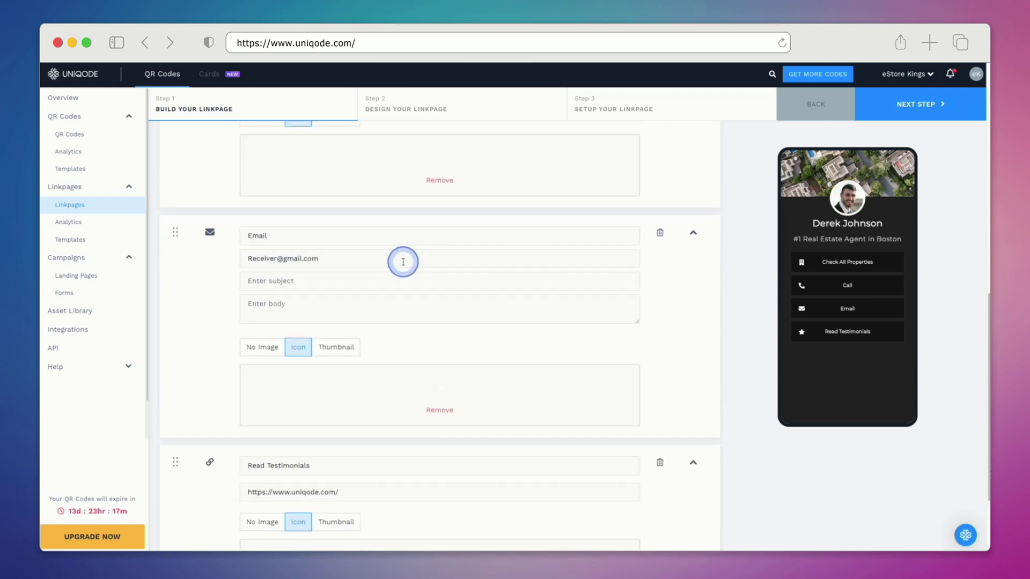
pyautogui.scroll(-3, 474, 368)
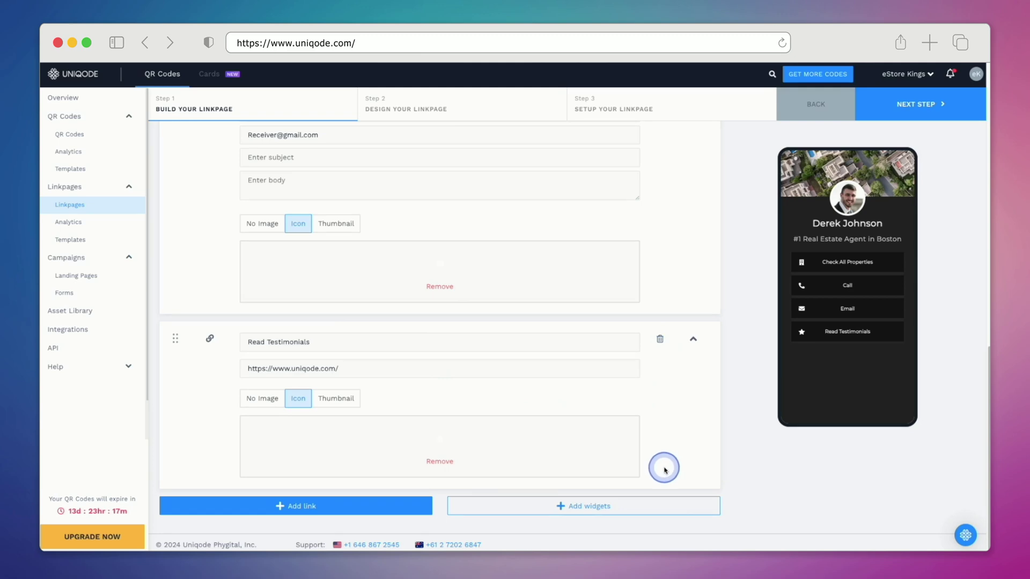
# Step: Add a Location widget for Boston, MA, USA labelled 'Our Office' with Show map on
pyautogui.click(632, 507)
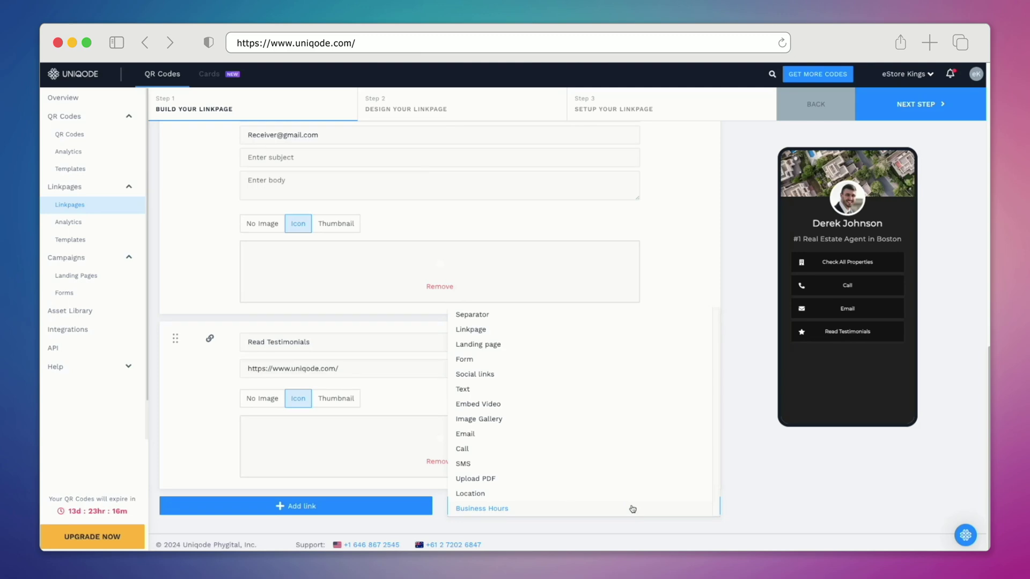
pyautogui.click(610, 495)
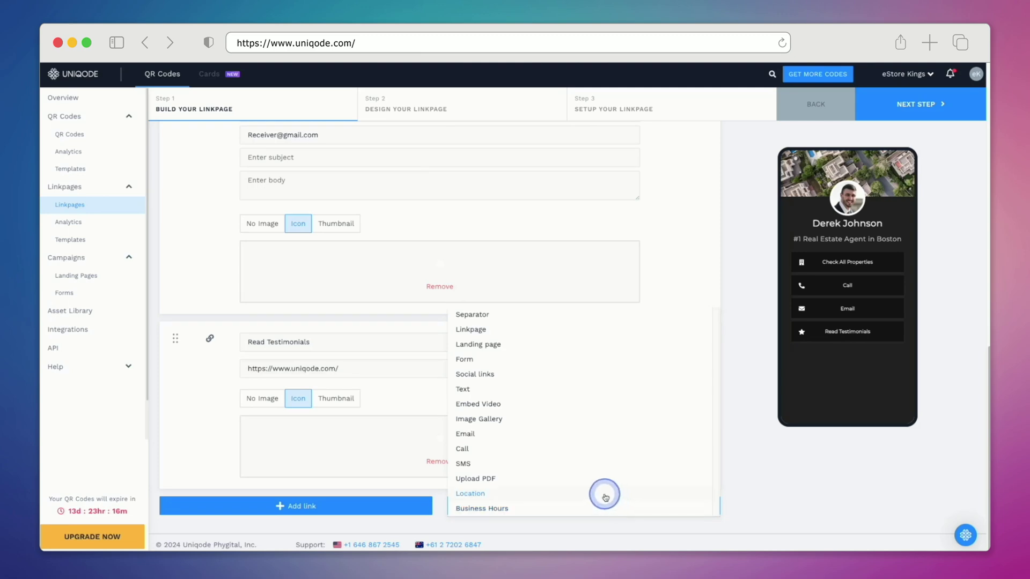
pyautogui.scroll(-5, 603, 495)
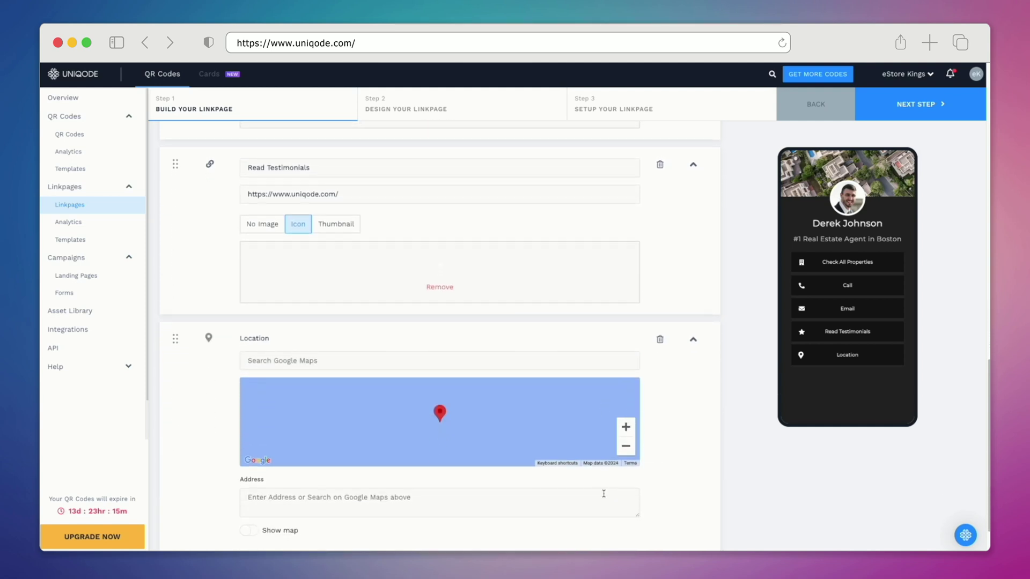
pyautogui.click(506, 299)
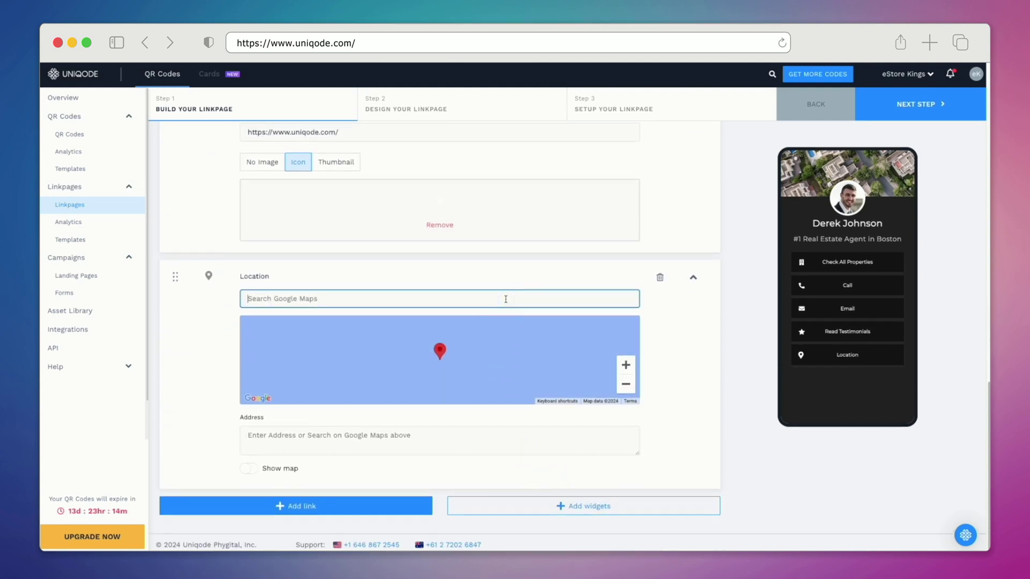
pyautogui.click(506, 299)
pyautogui.write('Boston')
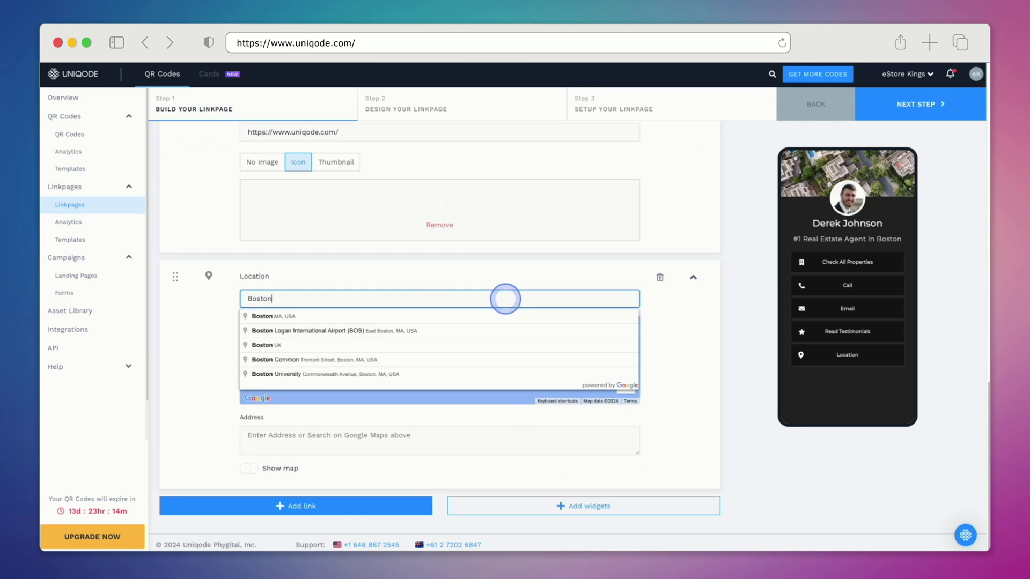
pyautogui.click(495, 317)
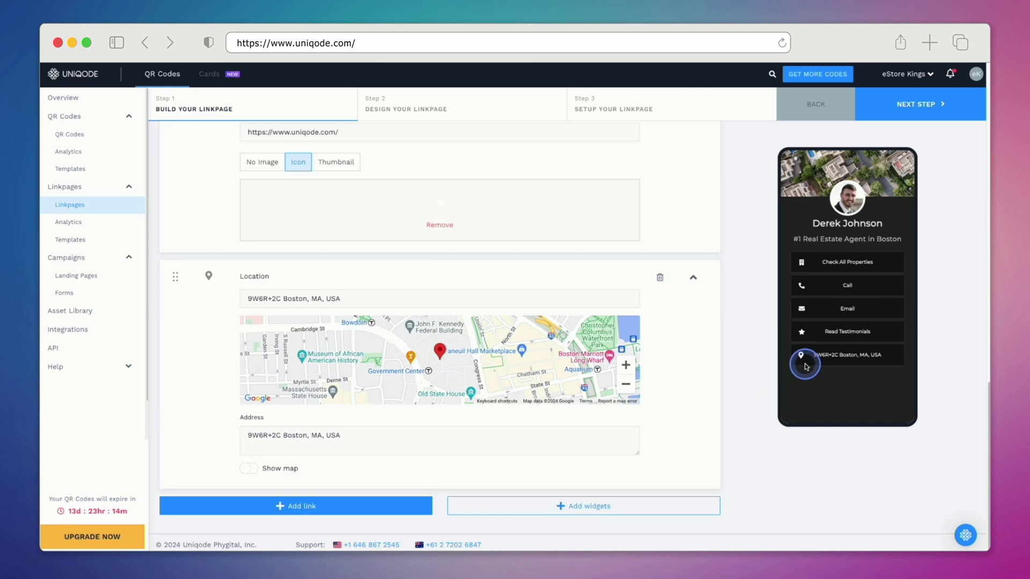
pyautogui.tripleClick(551, 436)
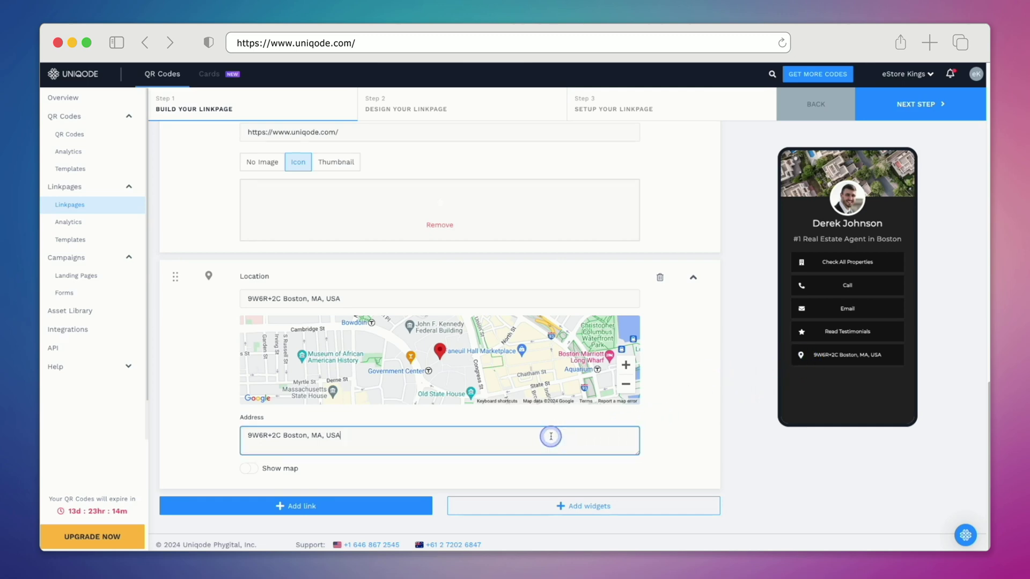
pyautogui.write('Our Office')
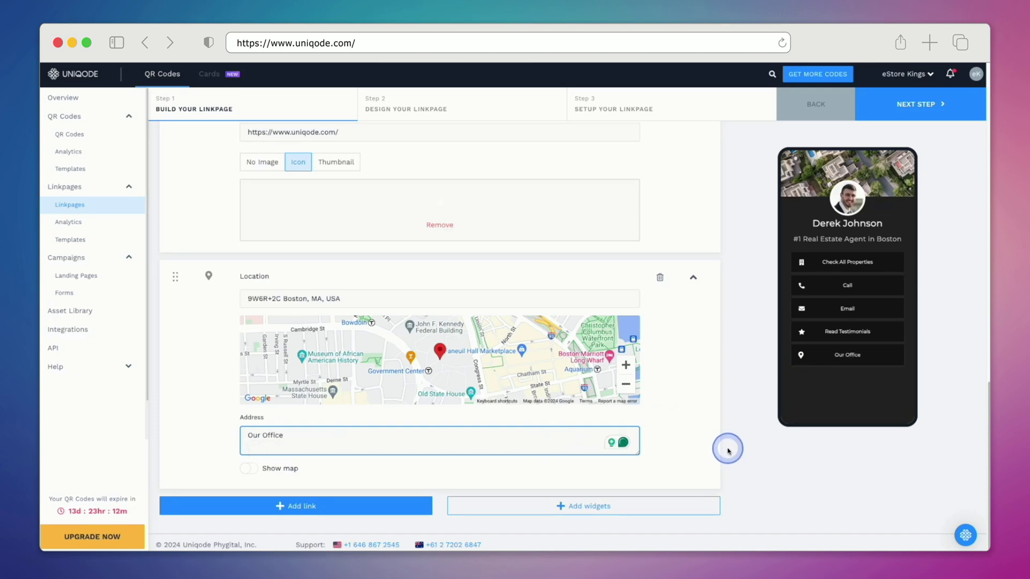
pyautogui.click(250, 469)
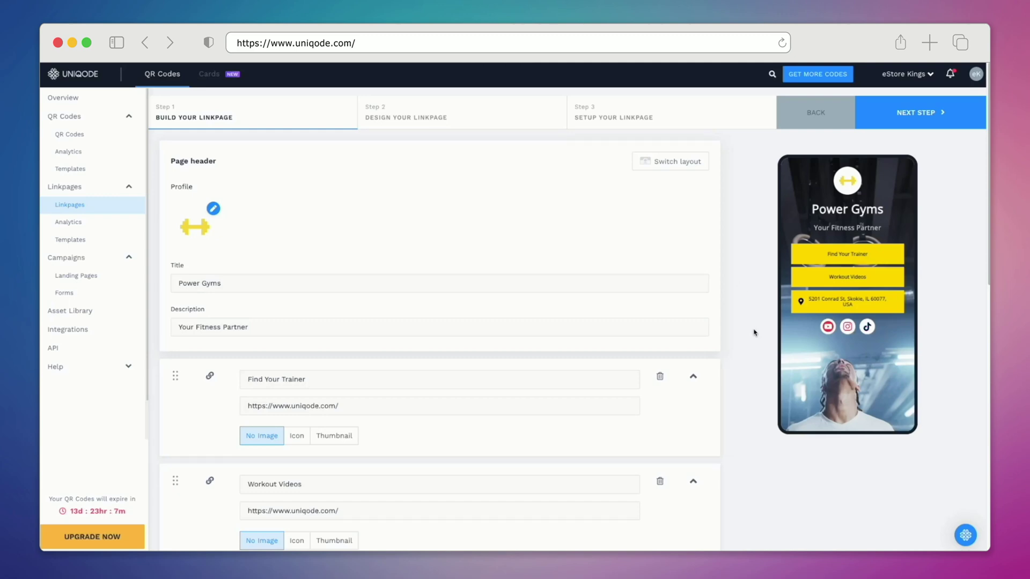
# Step: Replace the dumbbell profile image with the mountain logo, zoomed out to fit
pyautogui.click(213, 208)
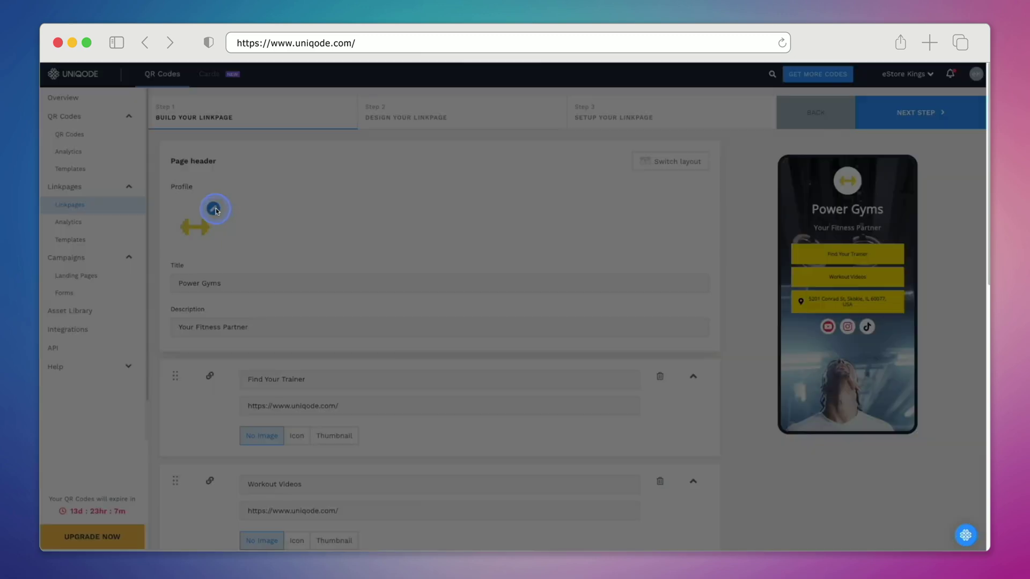
pyautogui.click(554, 368)
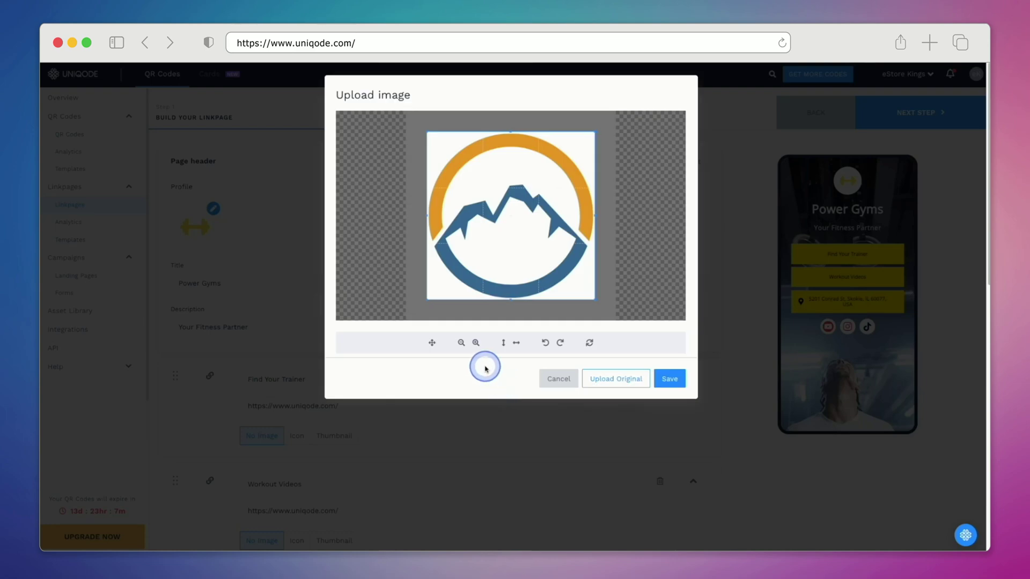
pyautogui.click(461, 343)
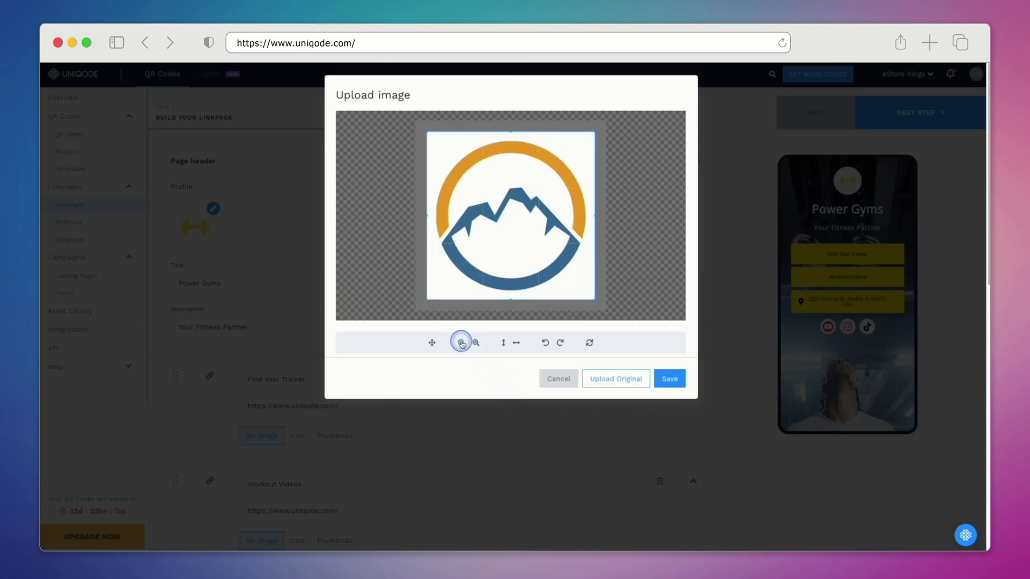
pyautogui.click(667, 382)
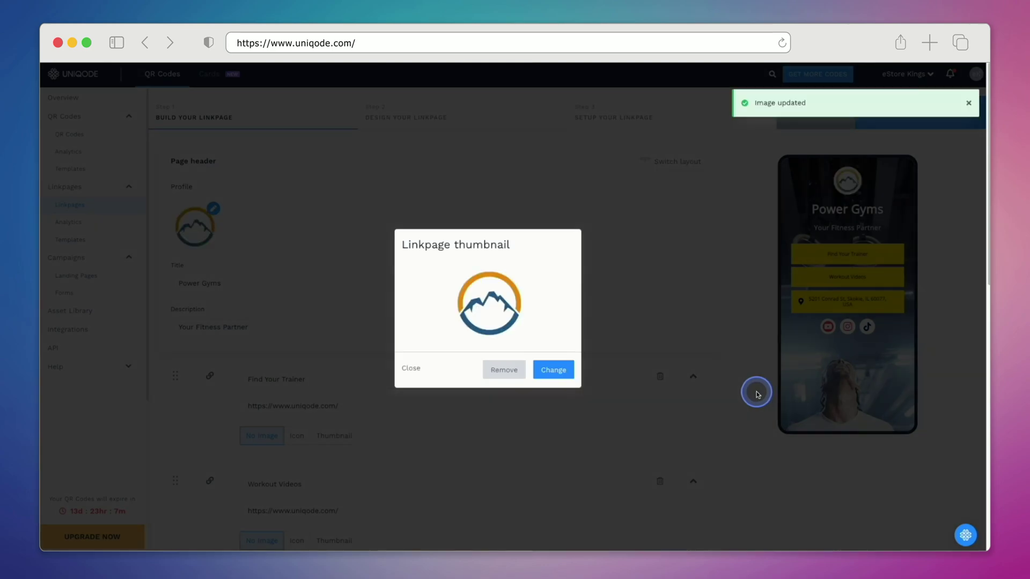
pyautogui.click(413, 369)
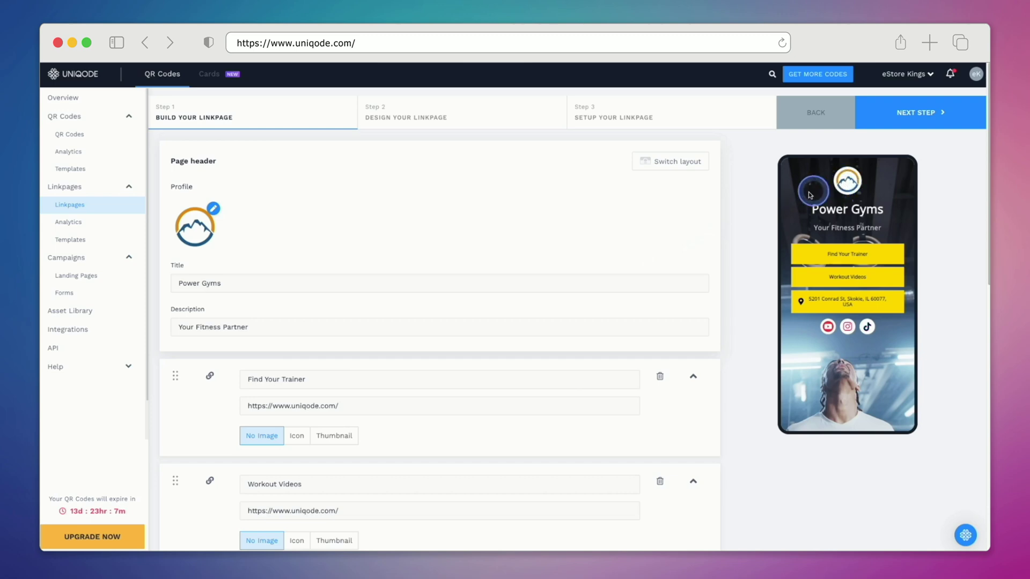
# Step: Retitle the page 'Rock Climb Co.' with description 'Equipment, tools and more.'
pyautogui.tripleClick(377, 285)
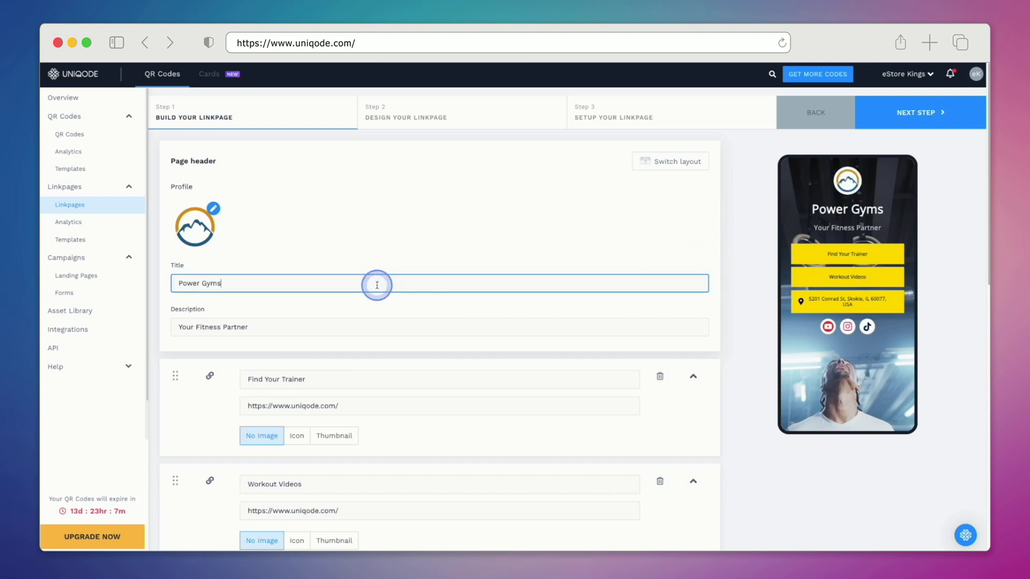
pyautogui.write('Rock Climb Co.')
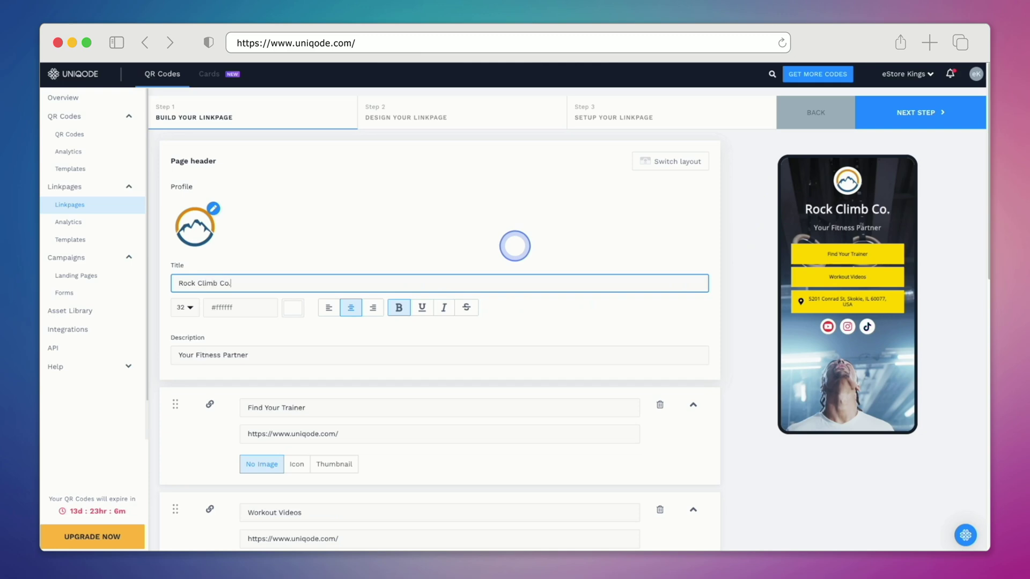
pyautogui.press('Tab')
pyautogui.write('Equipment, too')
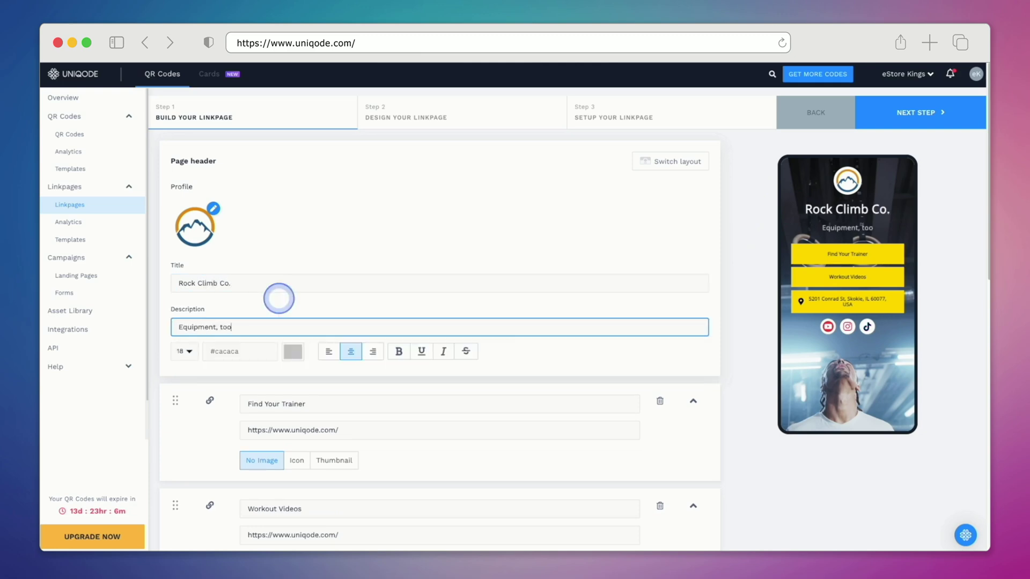
pyautogui.write('ls and more.')
pyautogui.scroll(-5, 333, 295)
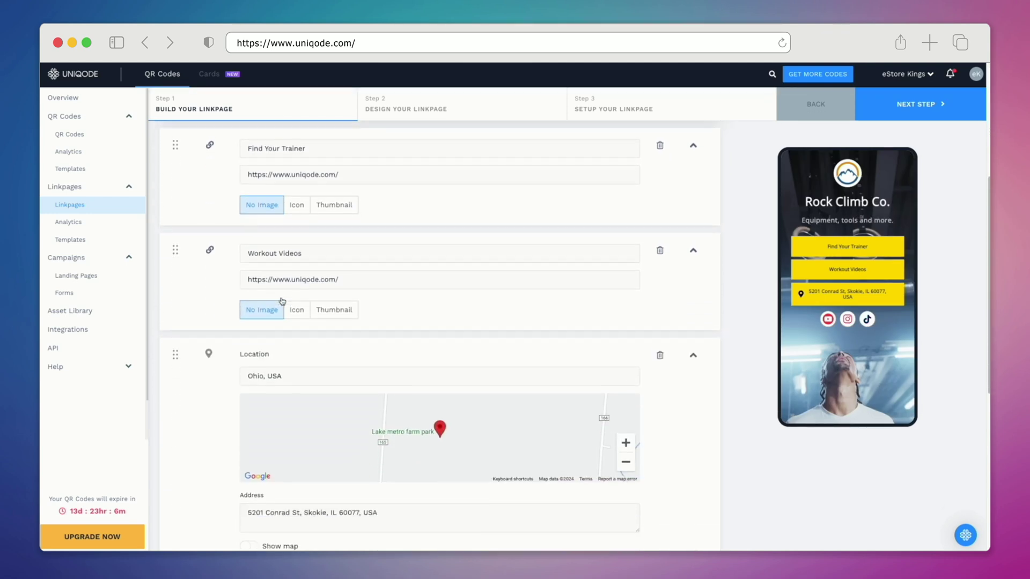
# Step: Rename the two link buttons to 'Top-Selling Products' and 'Tips & Tutorials'
pyautogui.tripleClick(356, 140)
pyautogui.write('T')
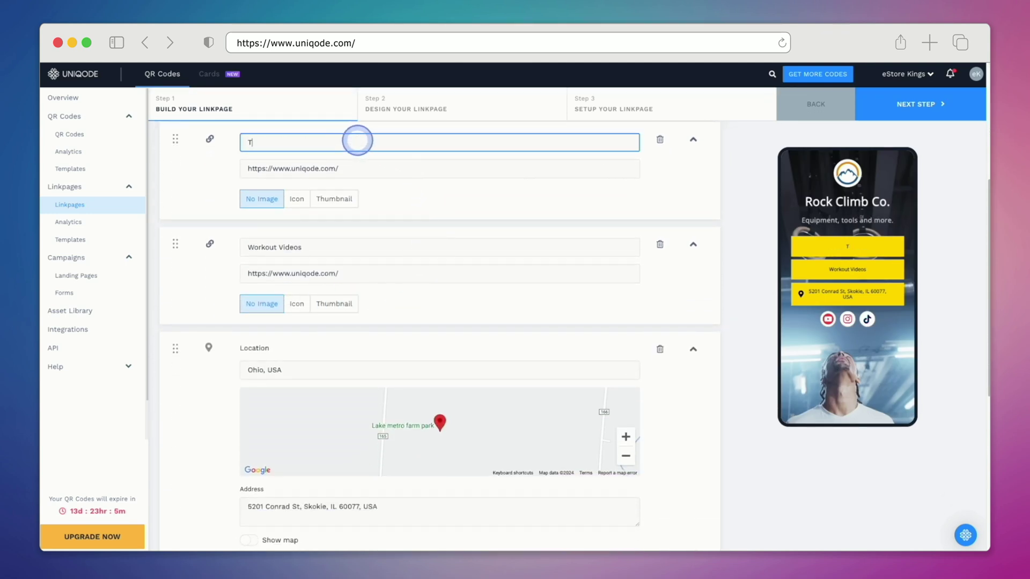
pyautogui.write('op-Selling Products')
pyautogui.tripleClick(355, 167)
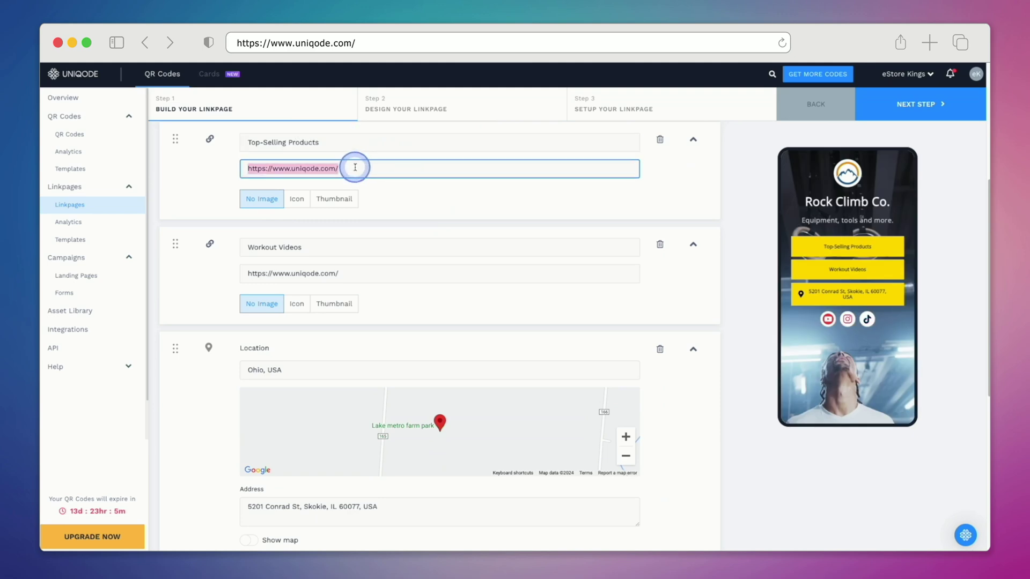
pyautogui.click(431, 248)
pyautogui.tripleClick(432, 247)
pyautogui.write('Tips &')
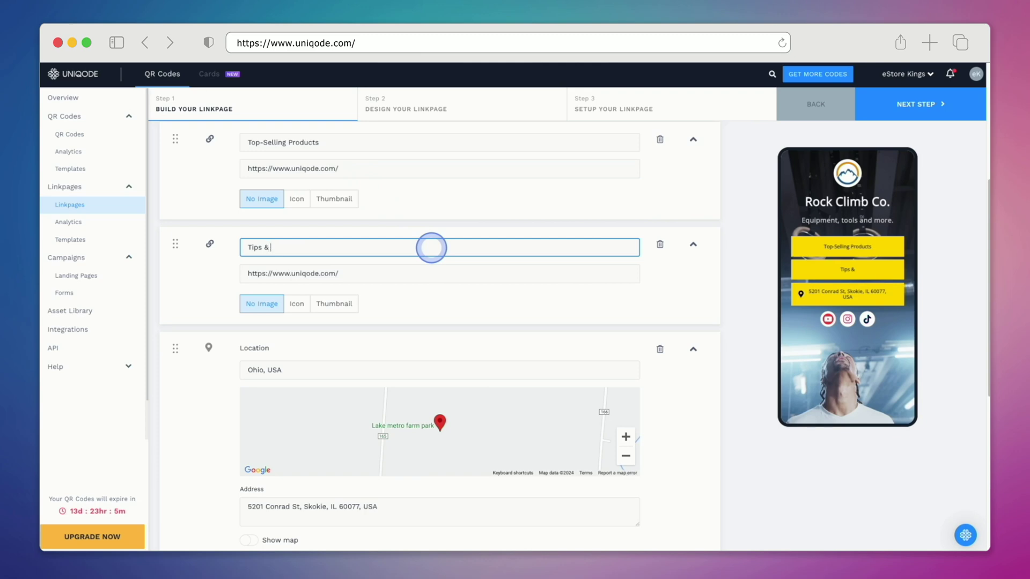
pyautogui.write(' Tutorials')
pyautogui.click(422, 271)
pyautogui.tripleClick(422, 271)
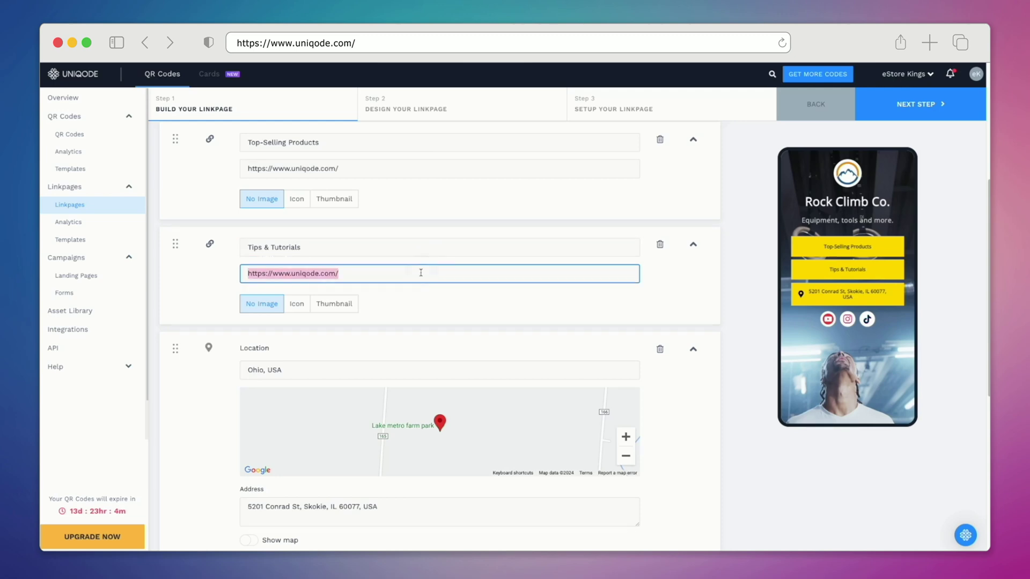
# Step: Change the location from Ohio, USA to the first Orlando suggestion and select its address text
pyautogui.tripleClick(341, 369)
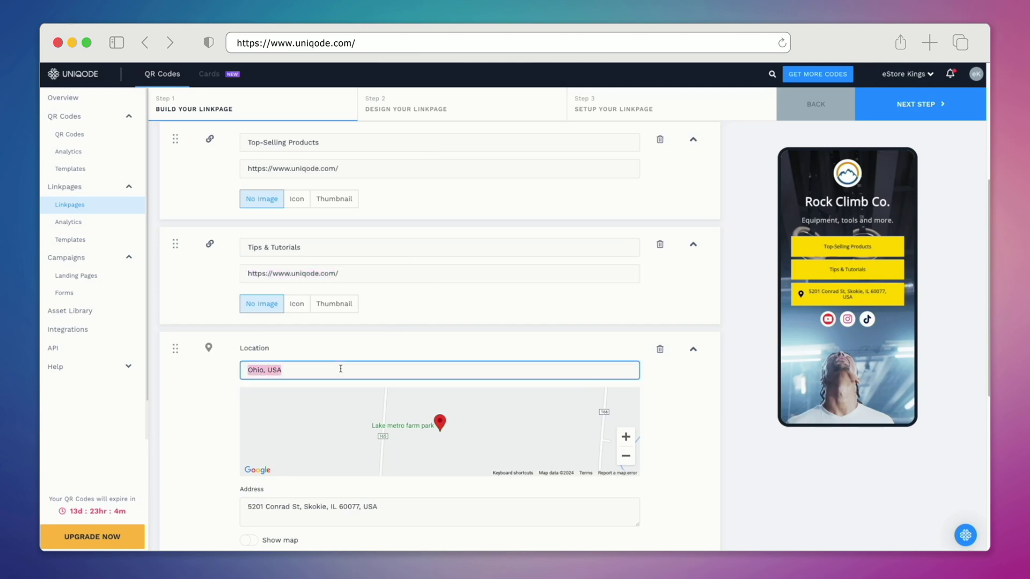
pyautogui.write('Orlando')
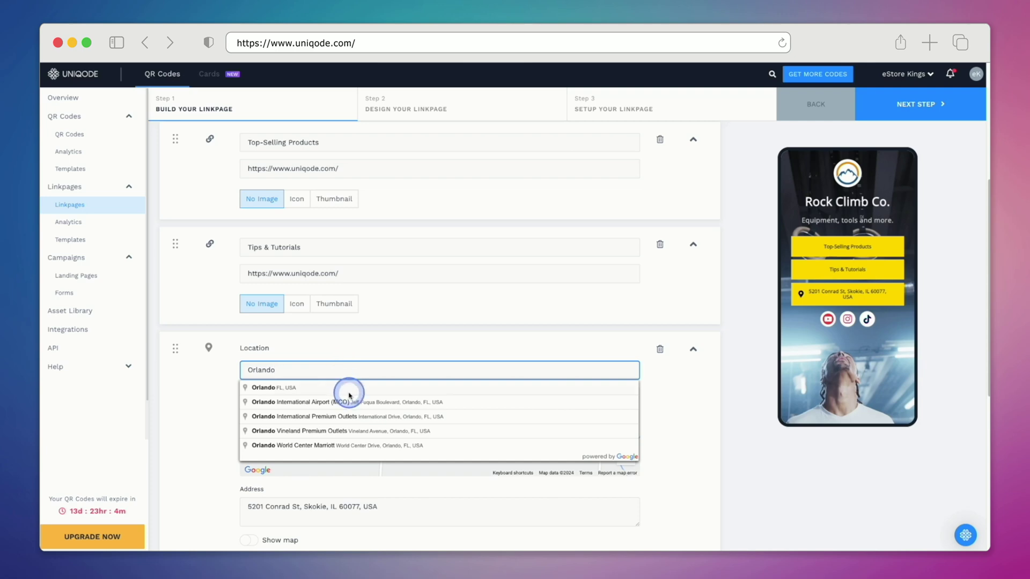
pyautogui.click(344, 386)
pyautogui.moveTo(404, 508); pyautogui.dragTo(219, 510)
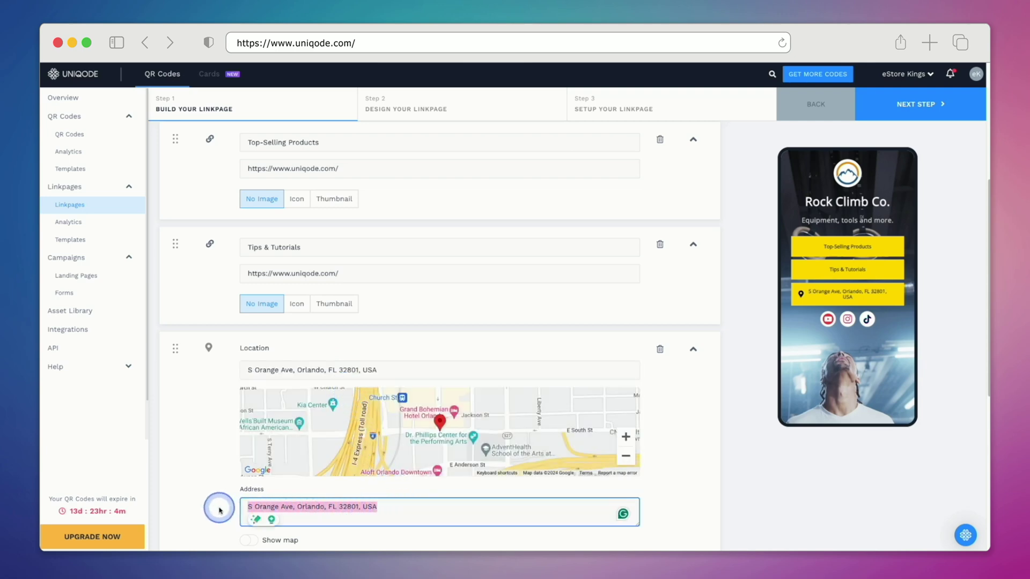
# Step: Label the Orlando location 'Visit Us In-Store' and open the social link fields for editing
pyautogui.write('Visit Us !n-Store')
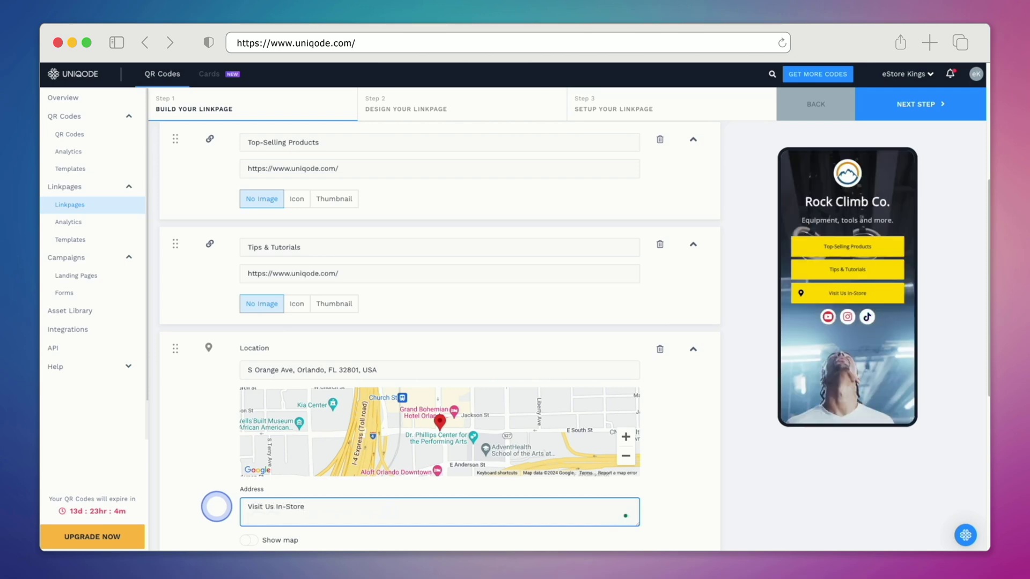
pyautogui.scroll(-7, 216, 506)
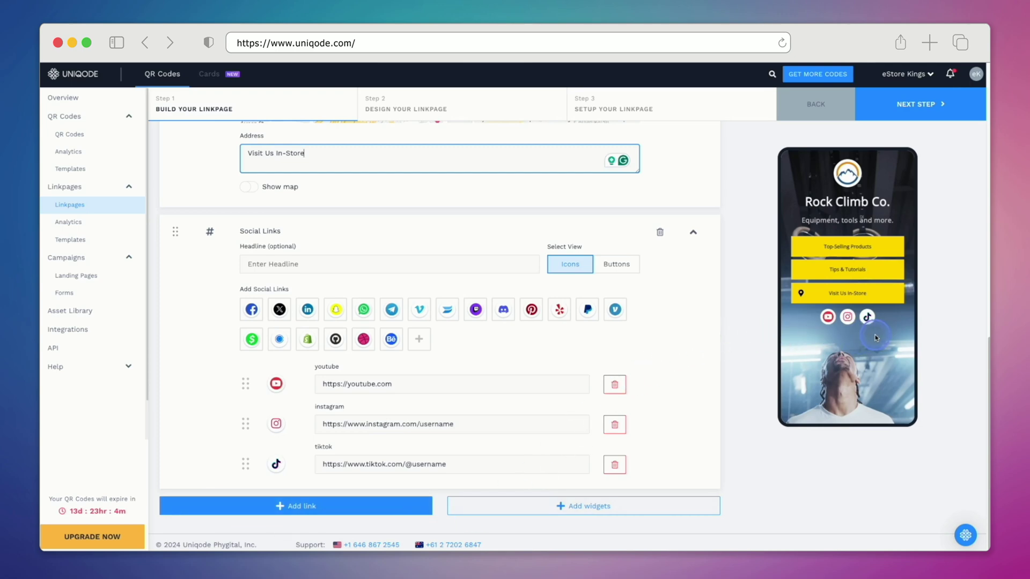
pyautogui.click(520, 384)
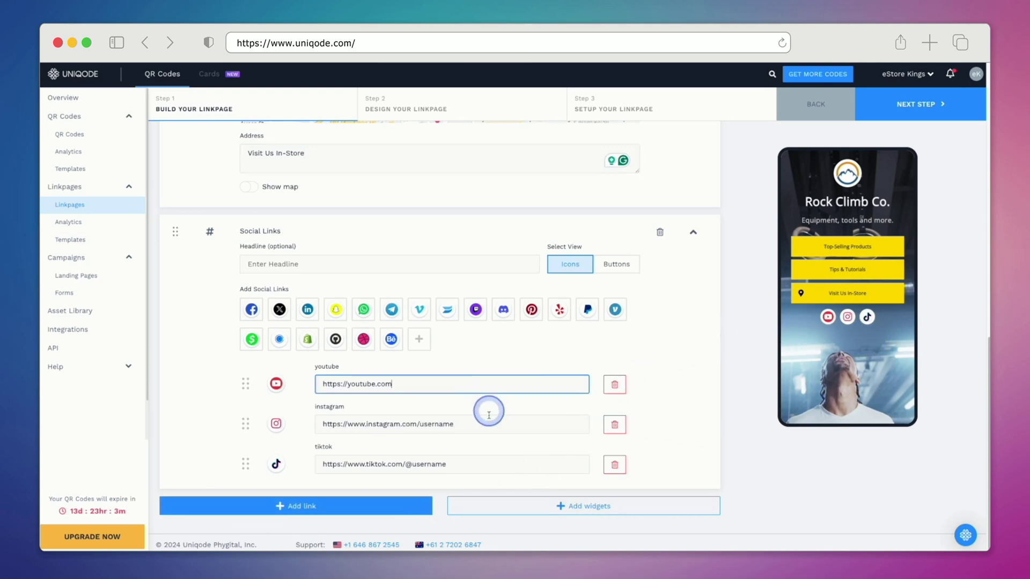
pyautogui.click(487, 425)
pyautogui.click(491, 465)
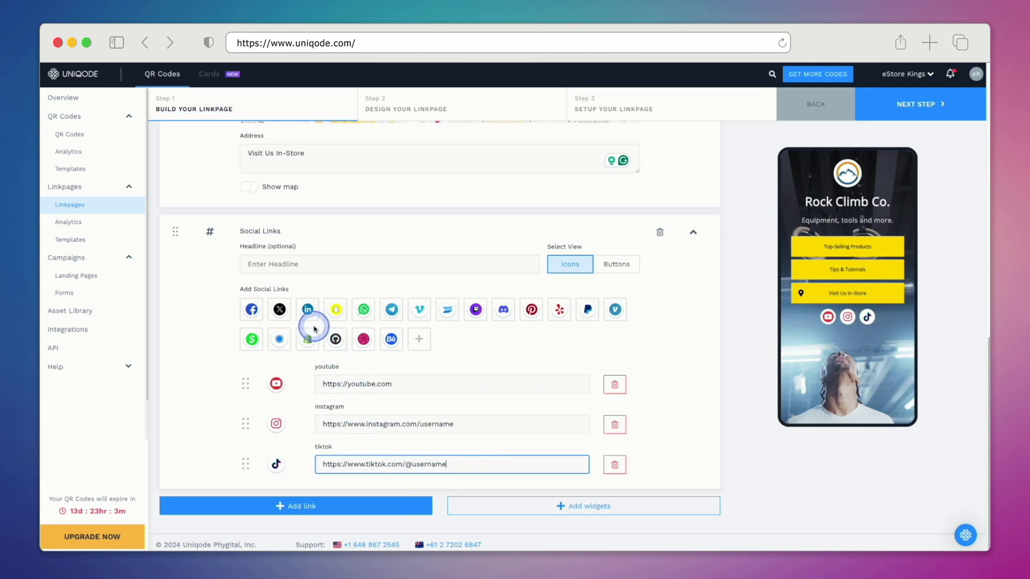
pyautogui.click(251, 310)
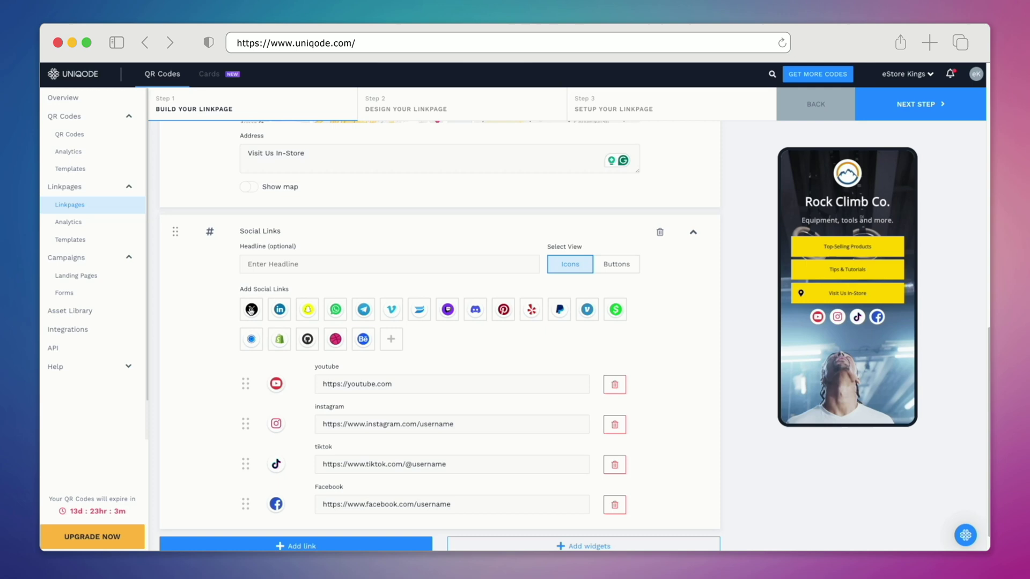
pyautogui.click(279, 340)
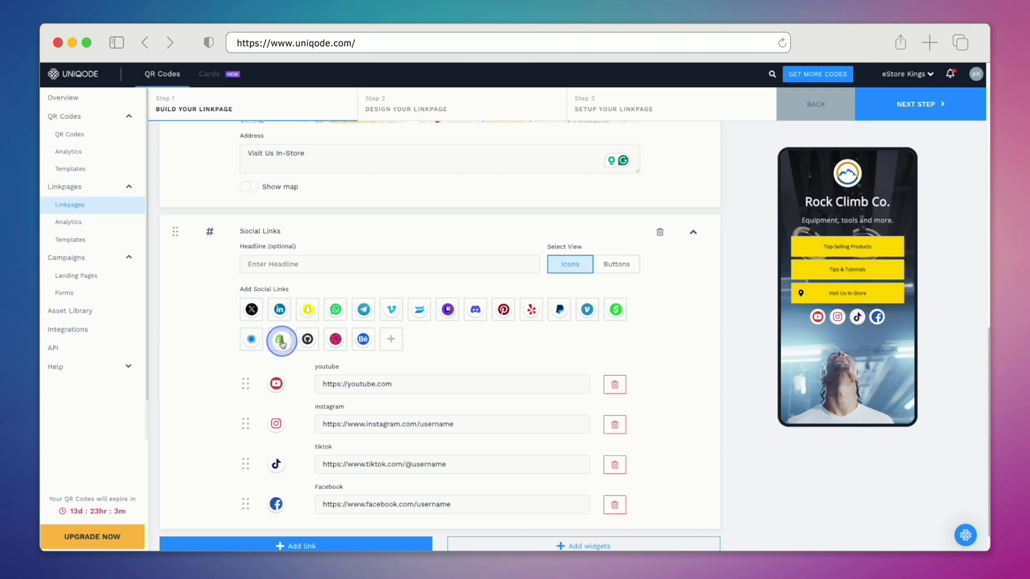
pyautogui.scroll(-3, 584, 456)
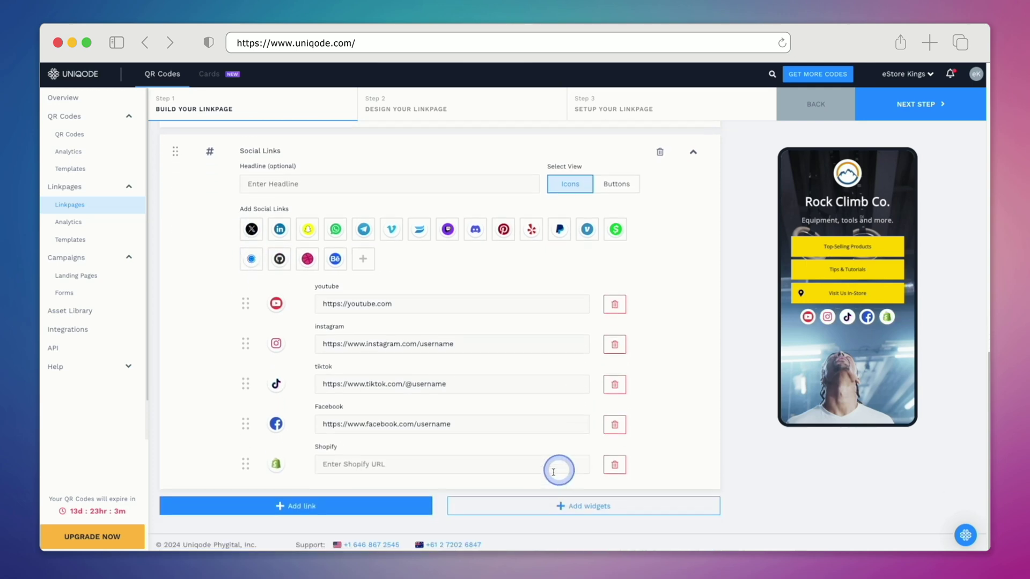
pyautogui.click(506, 464)
pyautogui.write('https://www.shopify.com/')
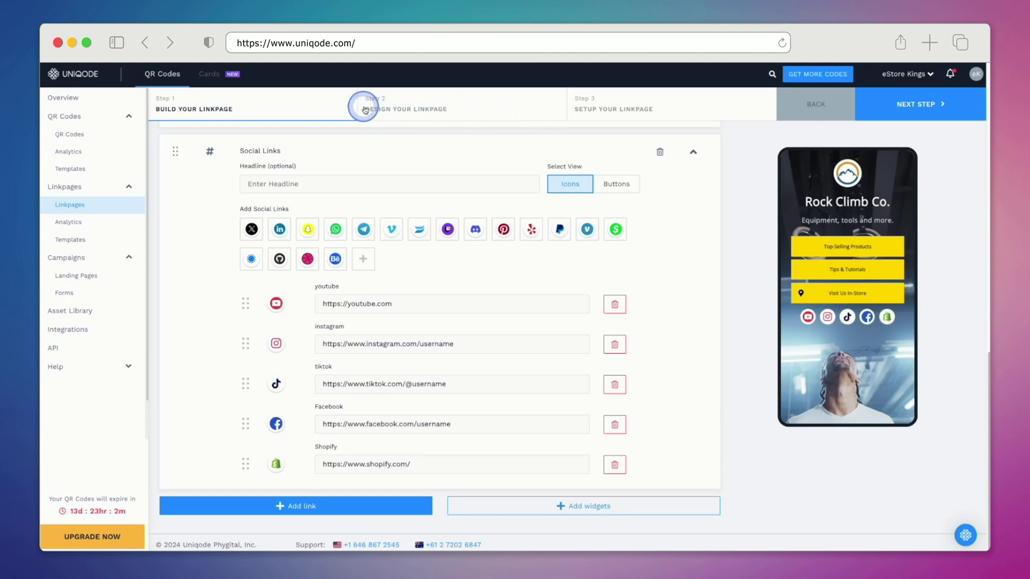
# Step: In Step 2 Design, swap the current background video for rockclimb.mp4 from My Folders
pyautogui.click(424, 113)
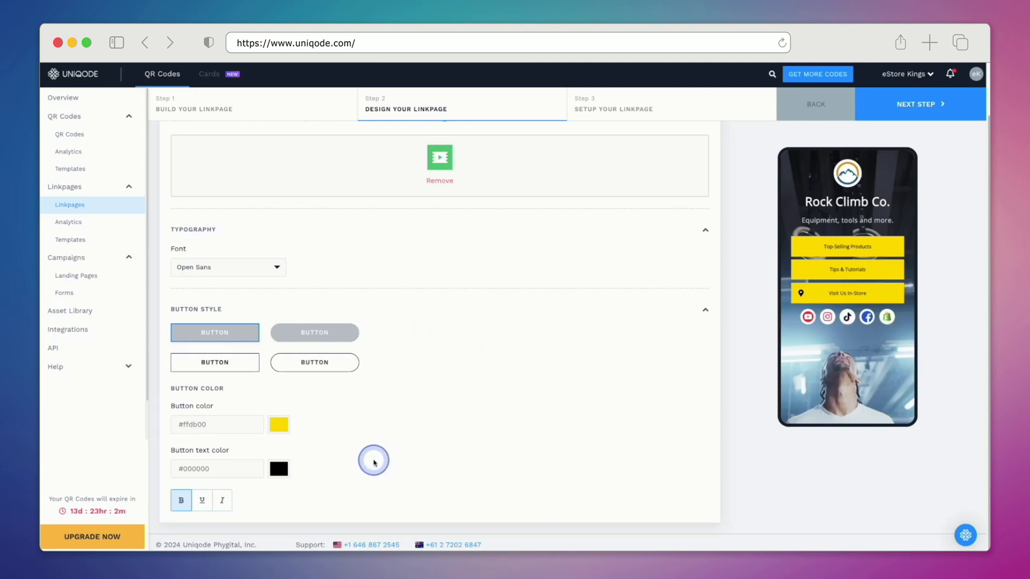
pyautogui.click(278, 270)
pyautogui.click(363, 272)
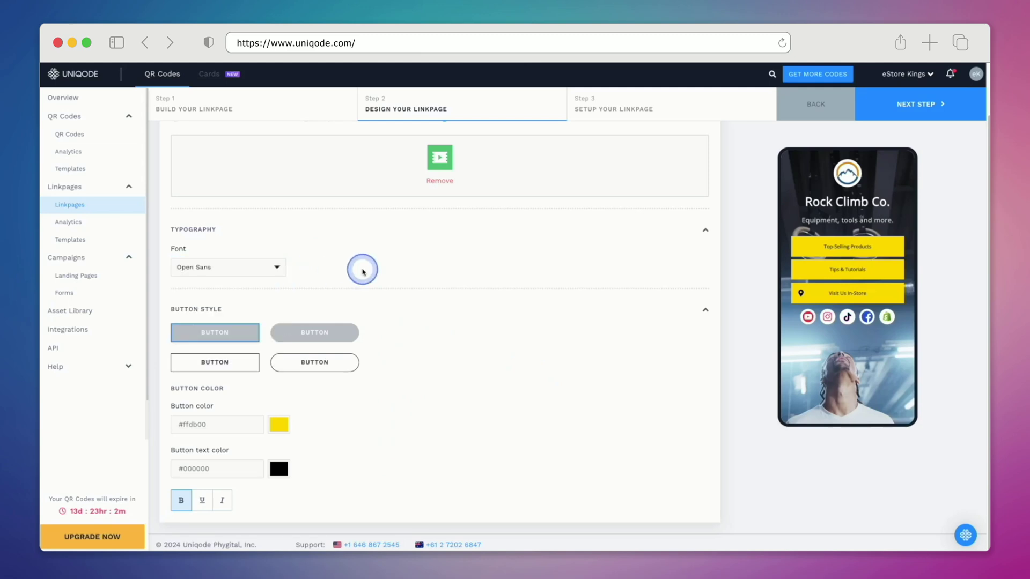
pyautogui.click(440, 182)
pyautogui.click(478, 173)
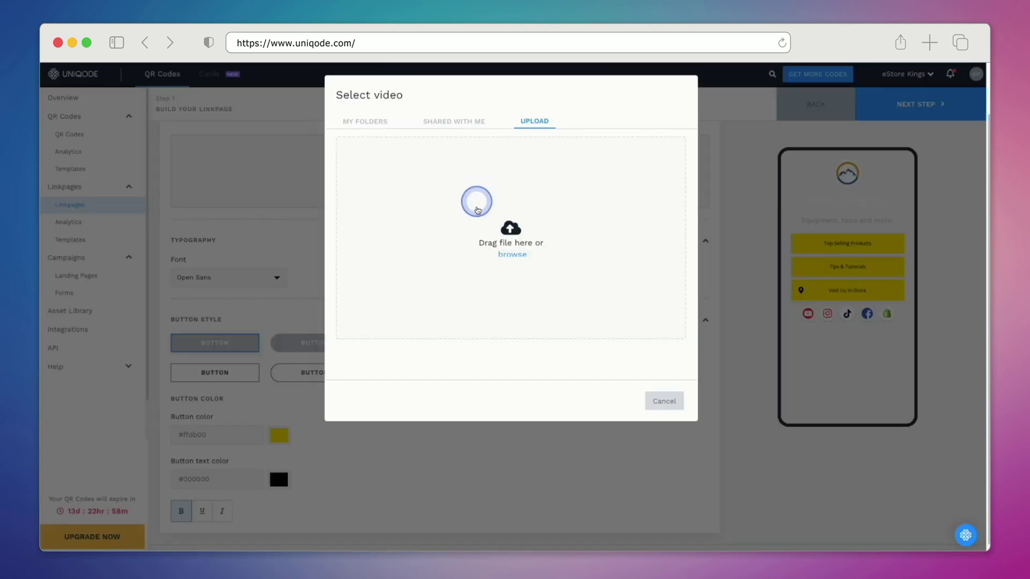
pyautogui.click(518, 257)
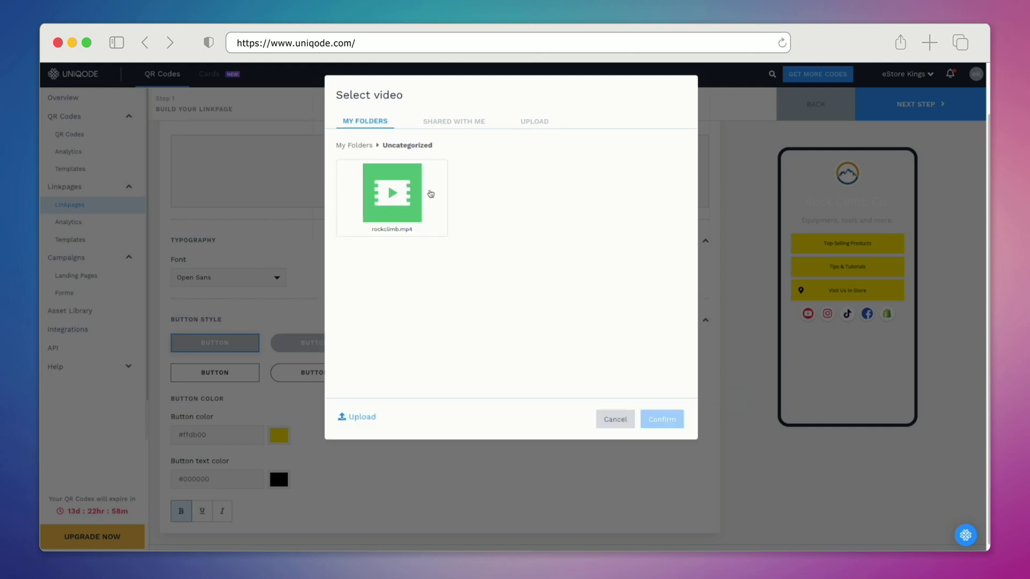
pyautogui.click(431, 194)
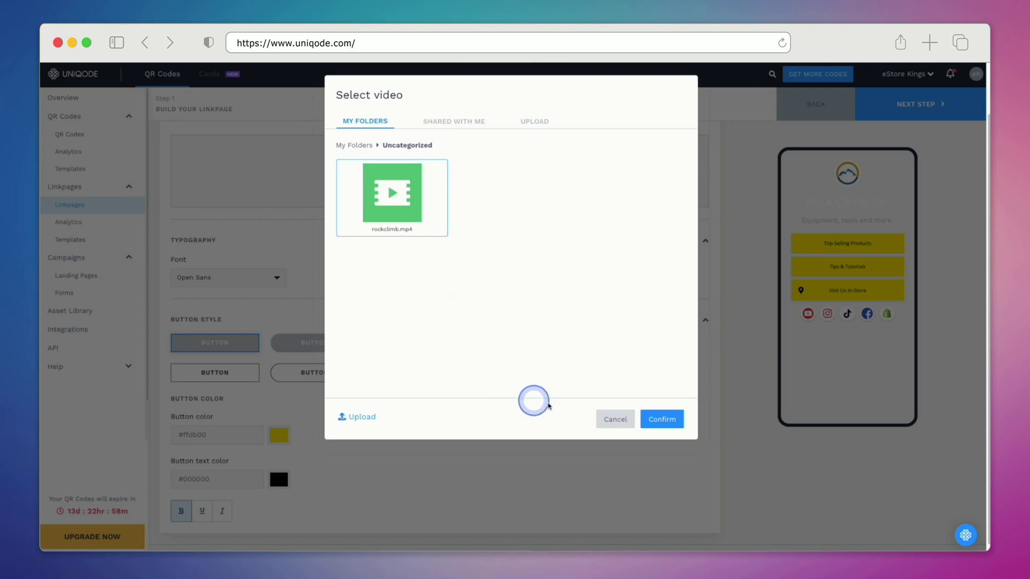
pyautogui.click(664, 427)
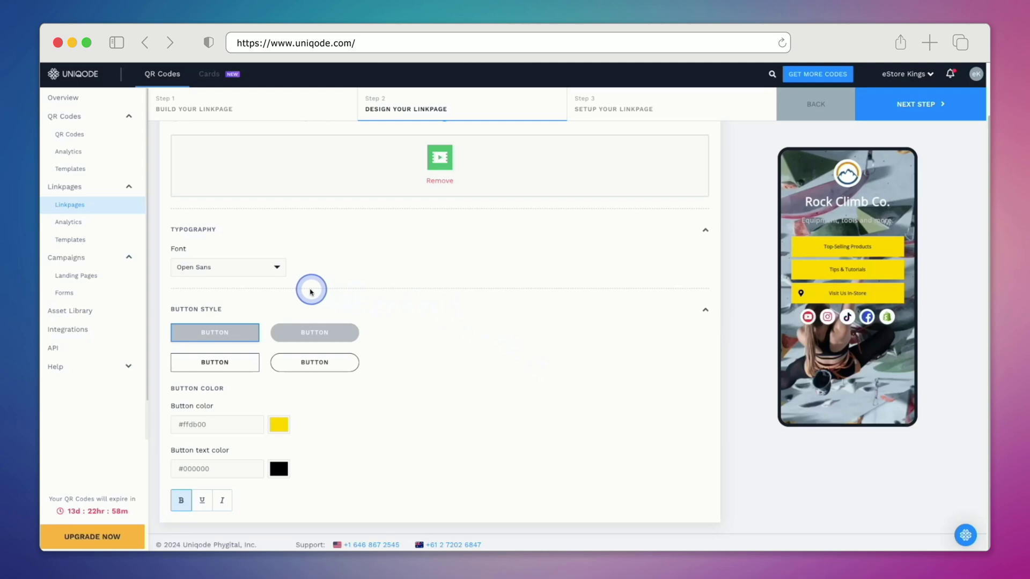
# Step: Set the page font to Montserrat and use solid rounded buttons
pyautogui.click(273, 268)
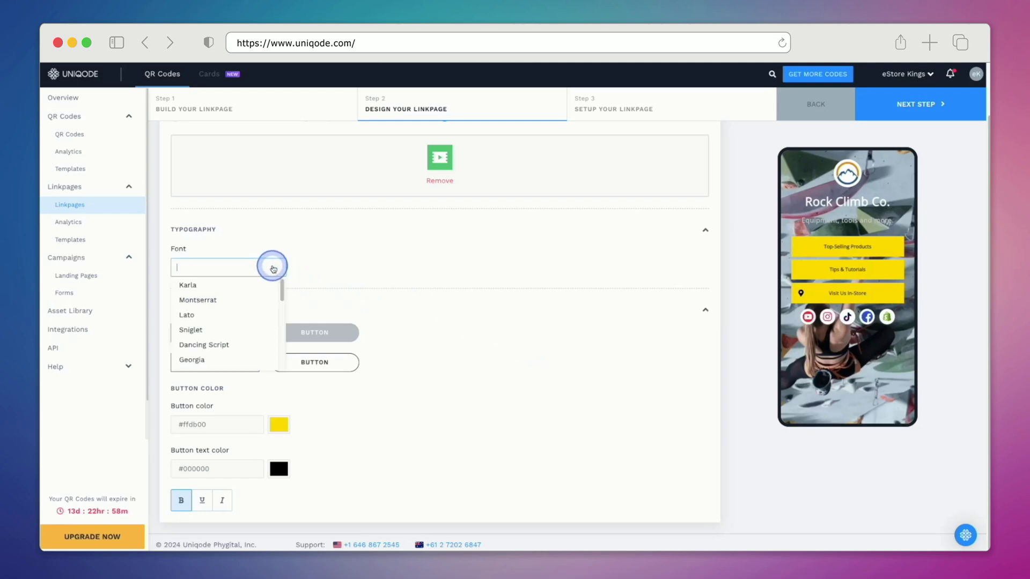
pyautogui.click(258, 301)
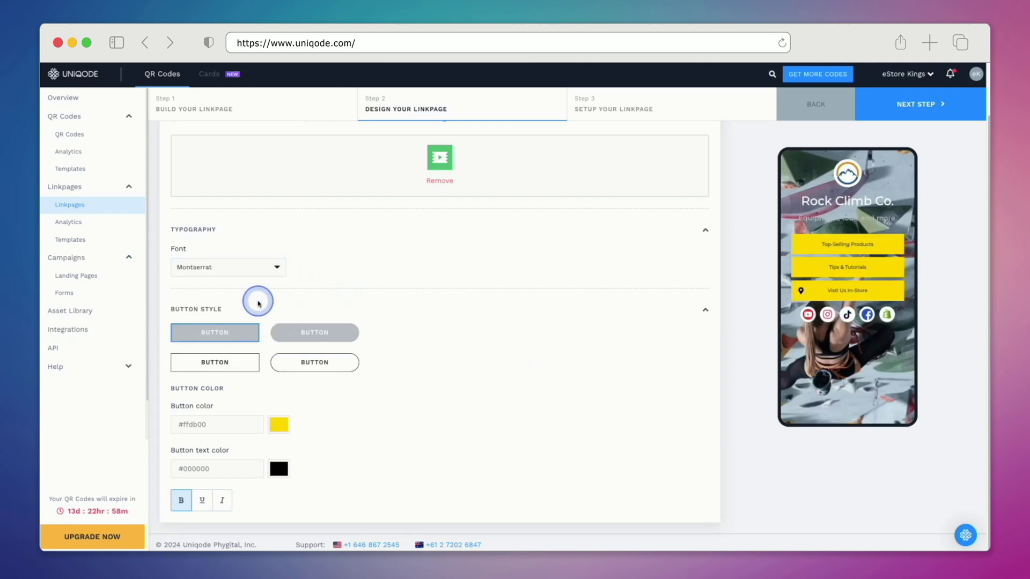
pyautogui.click(293, 338)
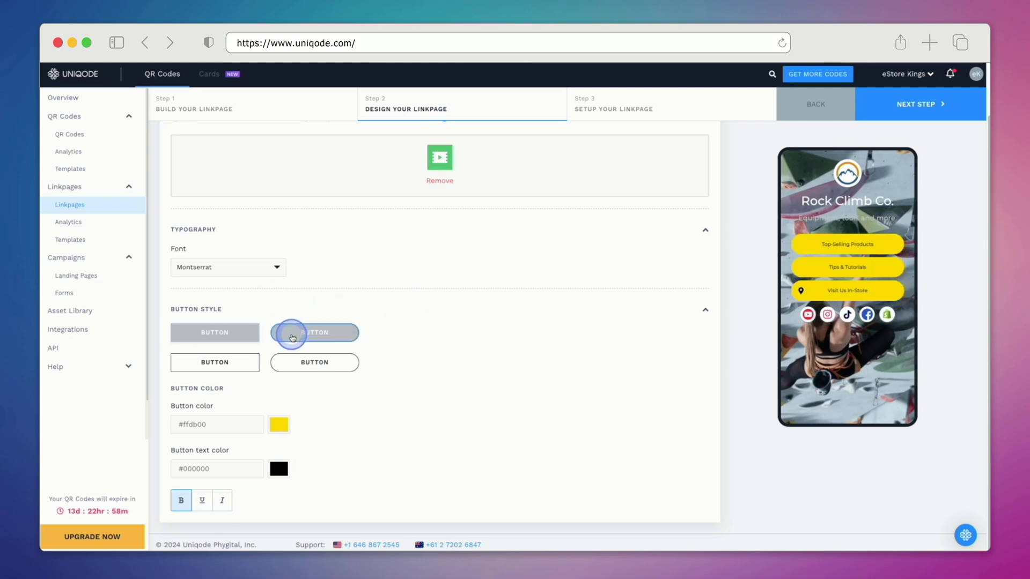
pyautogui.click(307, 369)
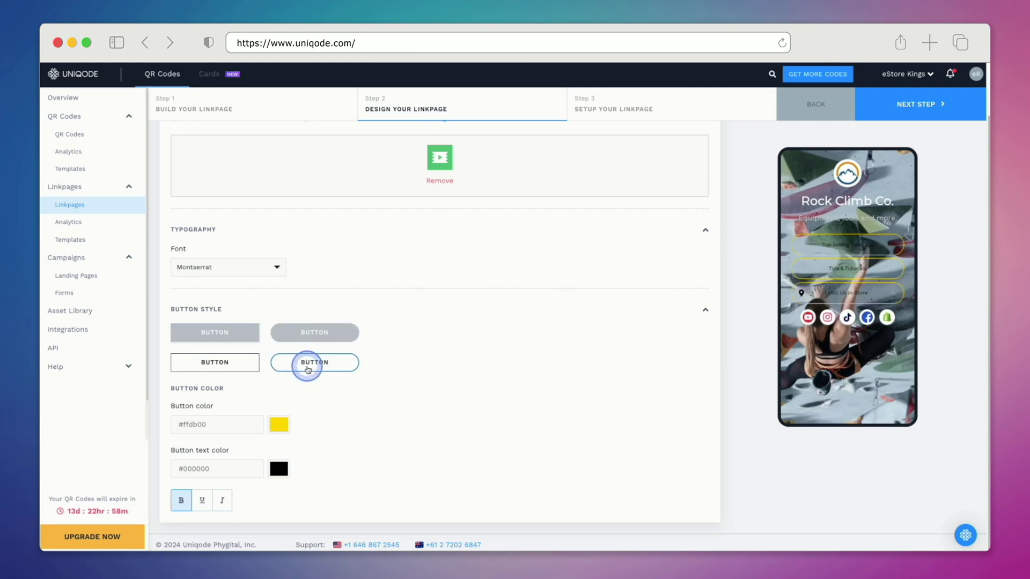
pyautogui.click(294, 340)
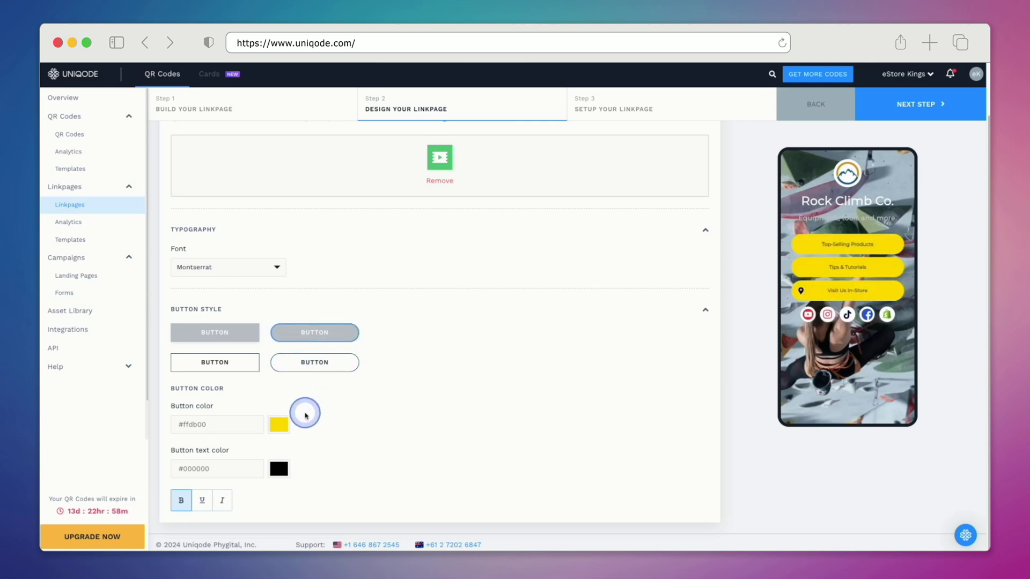
# Step: Set the button colour to orange #e9ad48
pyautogui.click(279, 428)
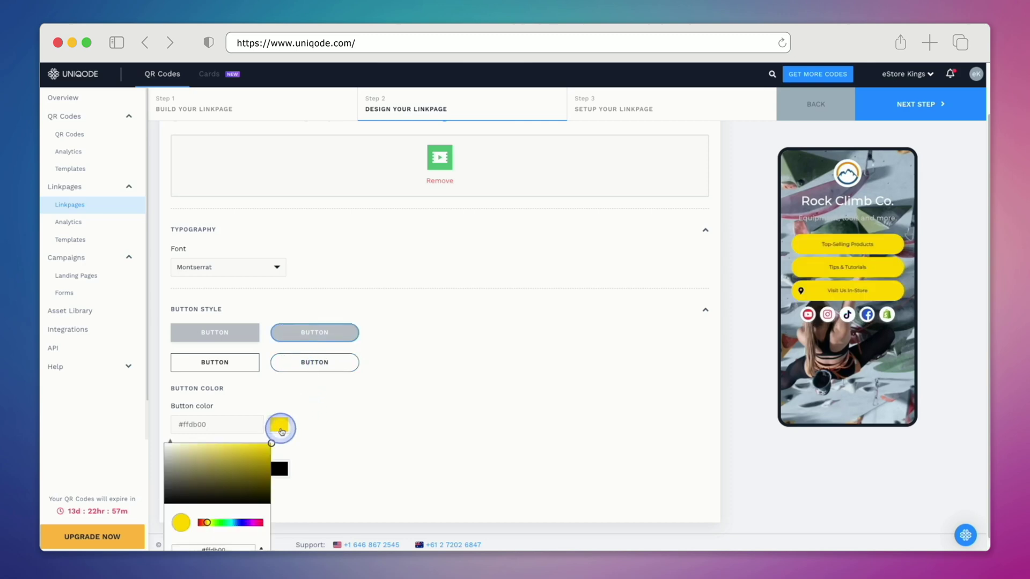
pyautogui.click(249, 521)
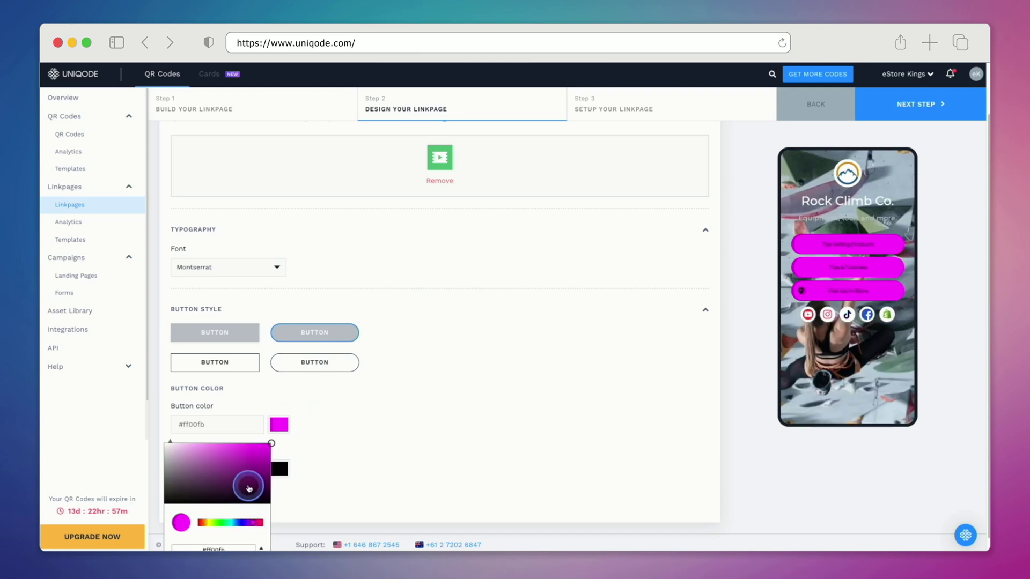
pyautogui.click(251, 458)
pyautogui.scroll(-1, 251, 457)
pyautogui.click(226, 532)
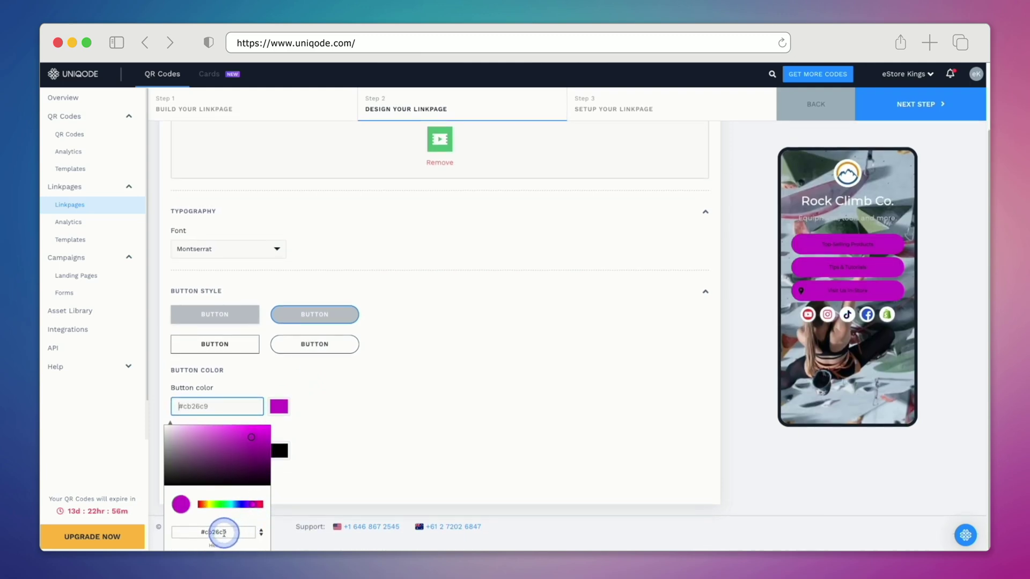
pyautogui.write('#e9ad48')
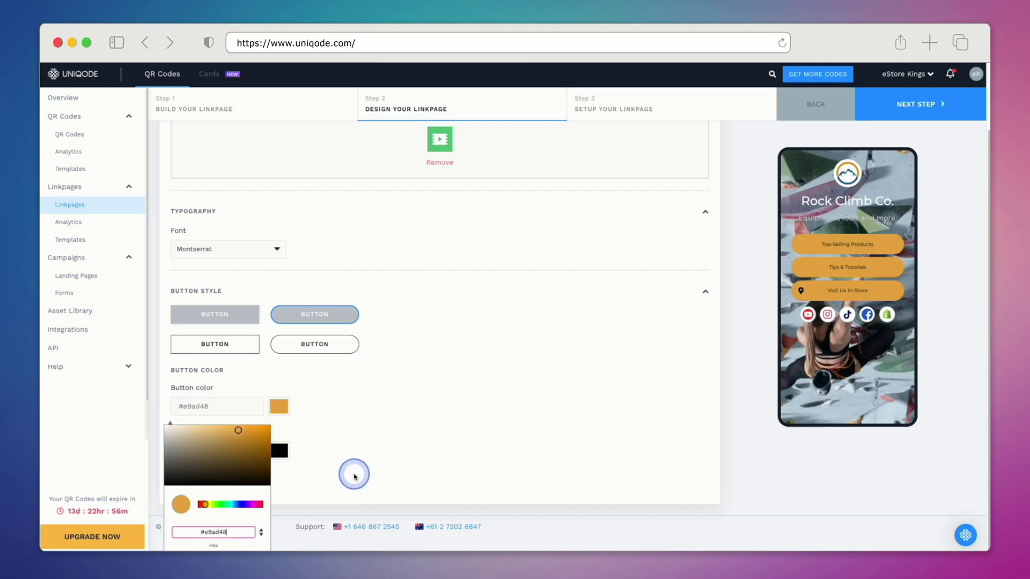
pyautogui.click(399, 473)
# Step: Set the button text colour to white (#ffffff)
pyautogui.click(279, 471)
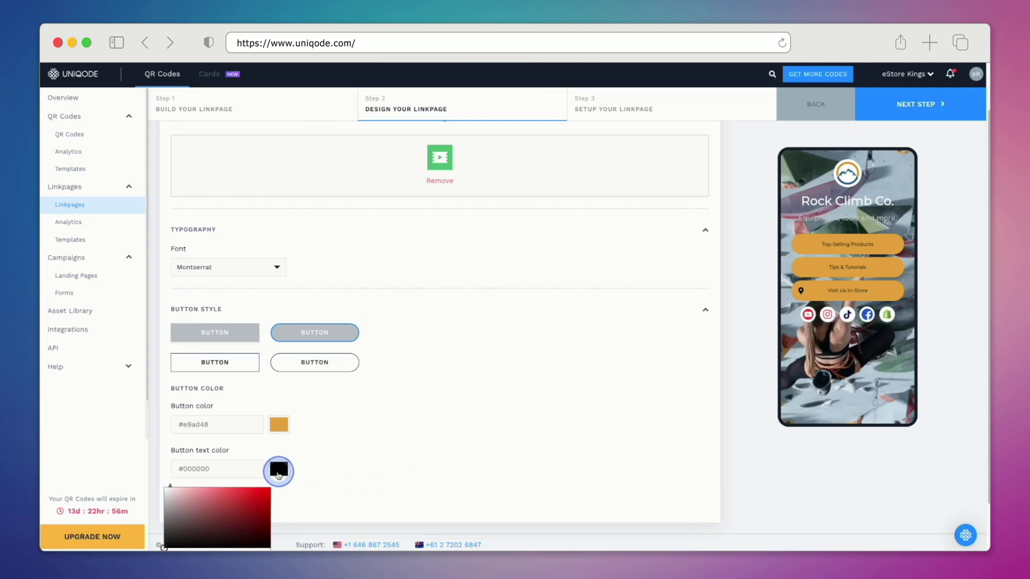
pyautogui.scroll(-2, 269, 472)
pyautogui.moveTo(260, 472); pyautogui.dragTo(163, 425)
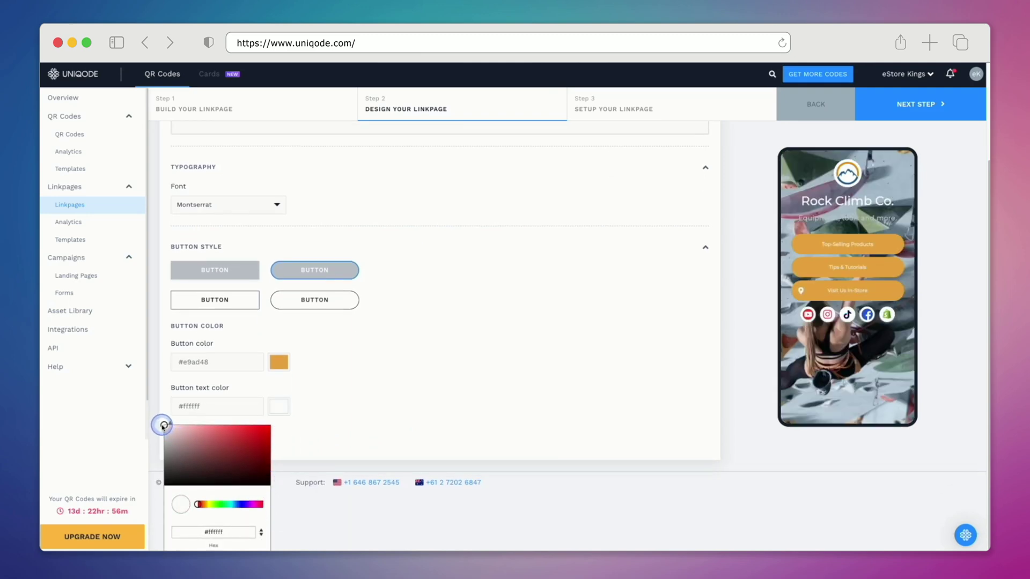
pyautogui.click(450, 409)
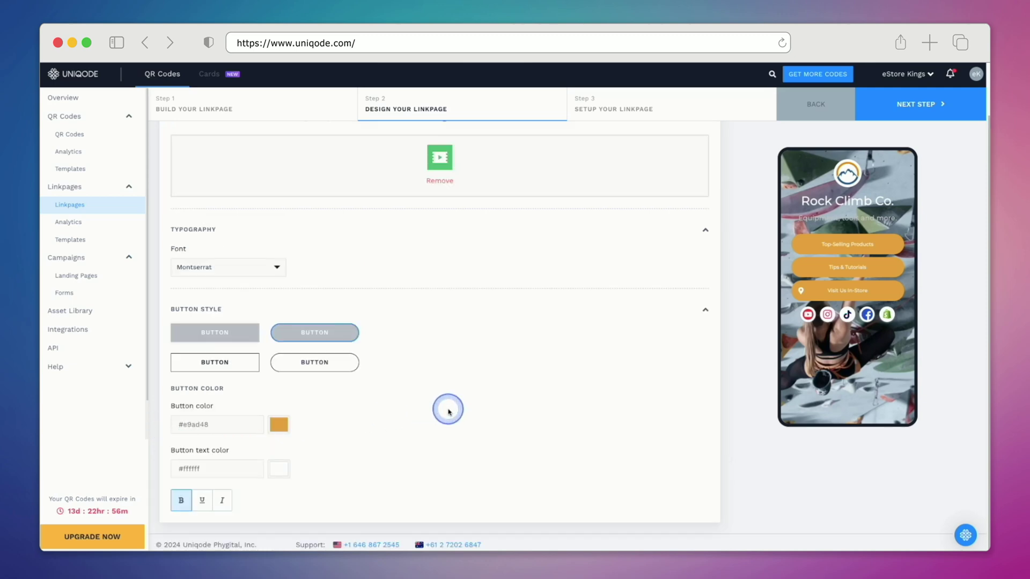
# Step: In Setup, enter 'Rock Climbing Co.' as the linkpage name and finish publishing it
pyautogui.click(618, 111)
pyautogui.click(322, 239)
pyautogui.write('Rock Cli')
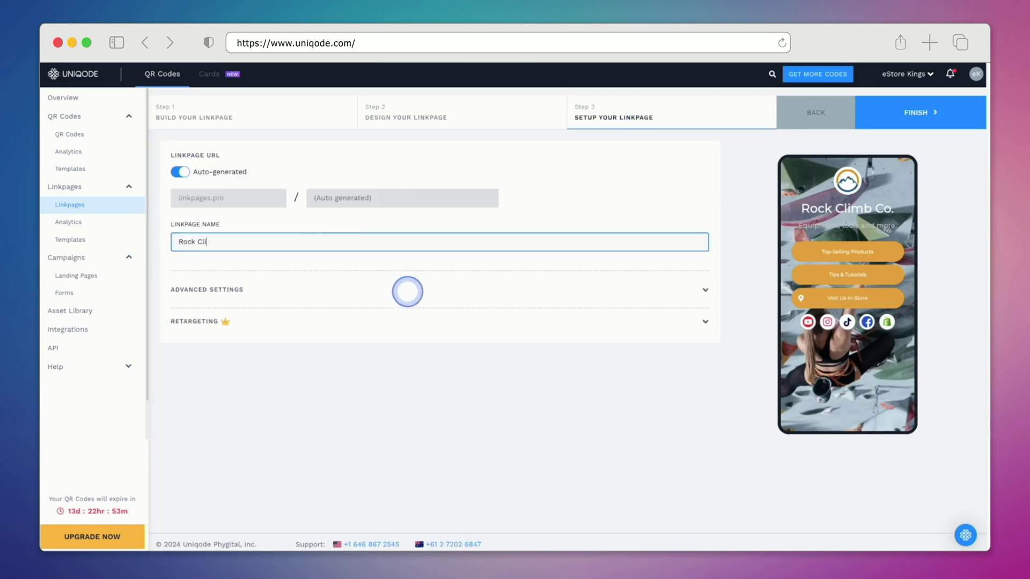
pyautogui.write('mbing Co.')
pyautogui.click(408, 291)
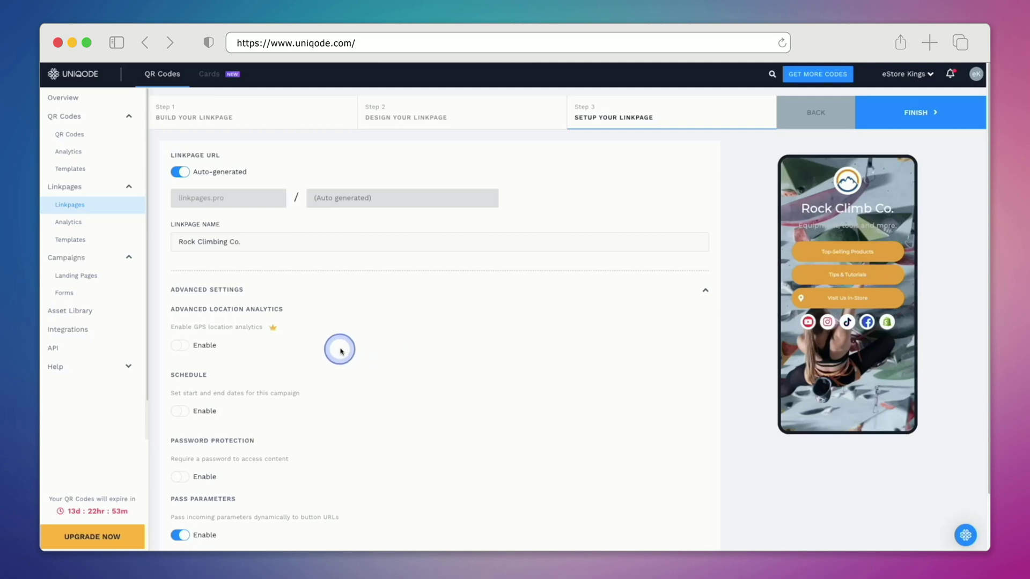
pyautogui.click(917, 112)
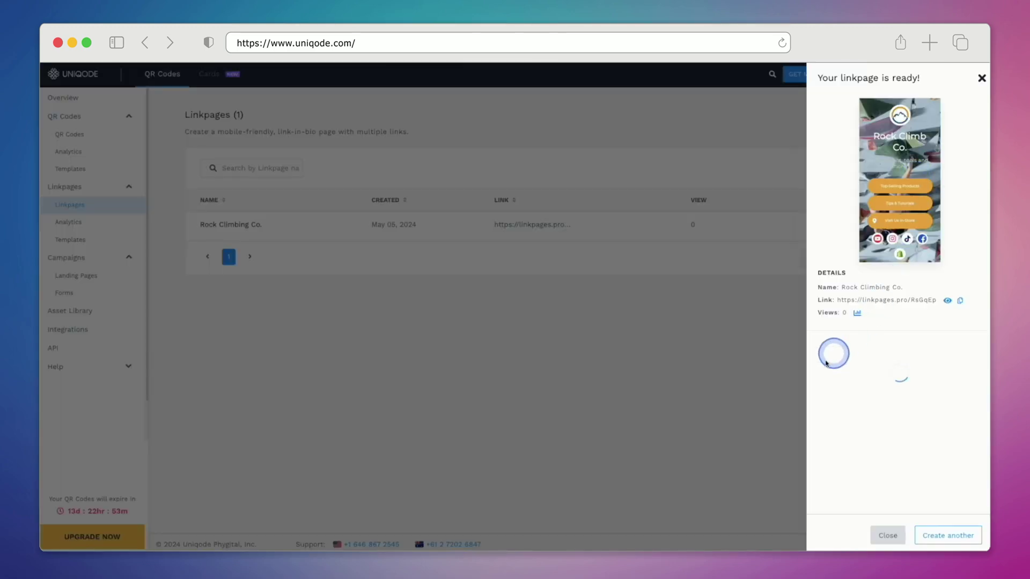
# Step: Open the full-size preview of the published linkpage from the 'Your linkpage is ready!' panel
pyautogui.click(948, 301)
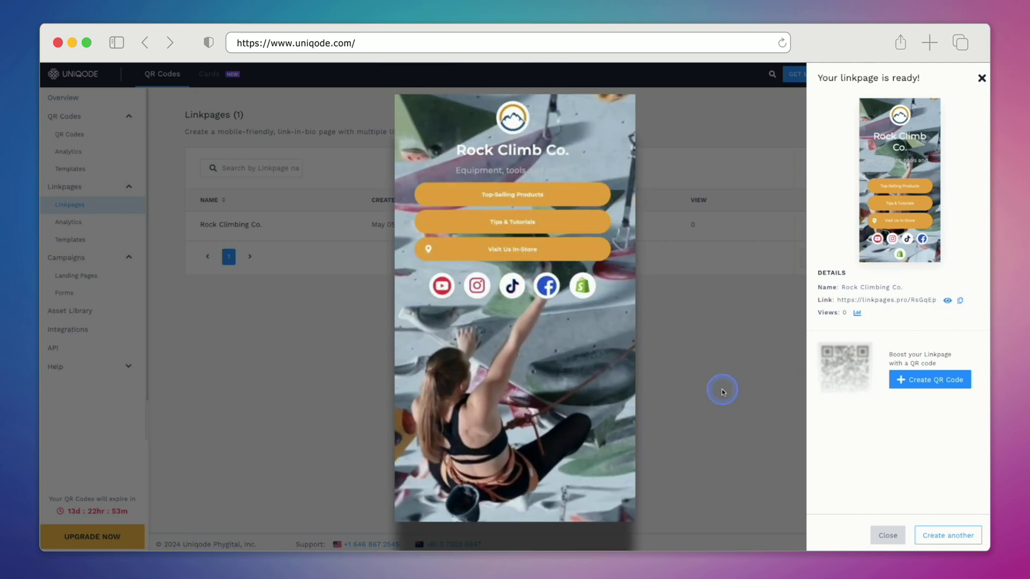